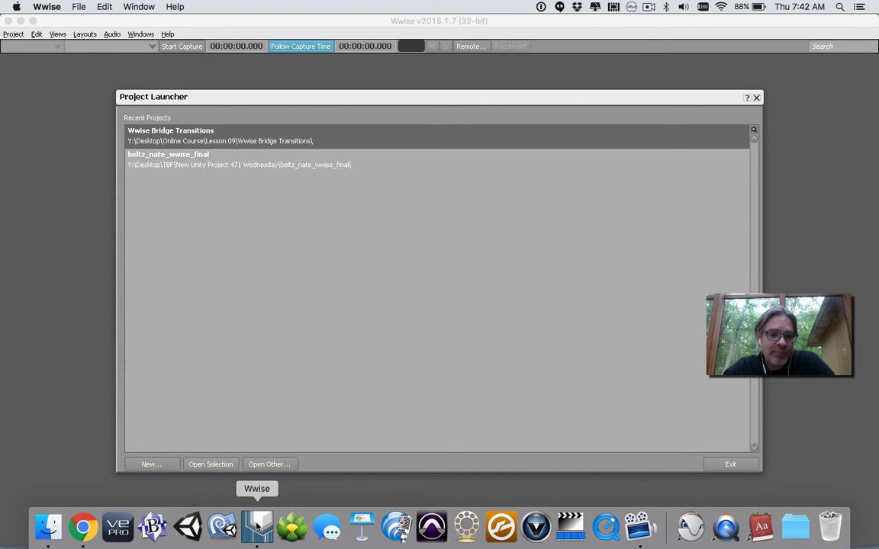
- Create a project named "WWise Layers Switch Container" without importing any asset groups, and dismiss the license manager
click(150, 463)
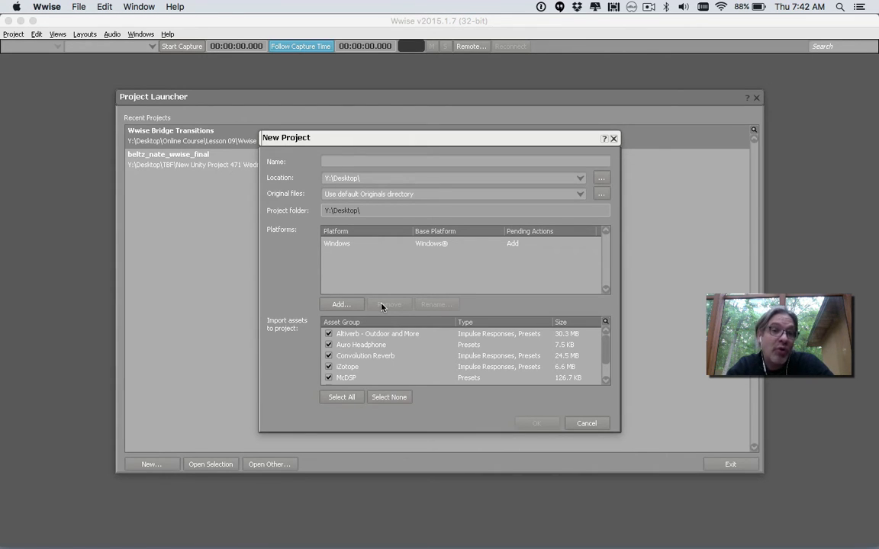
text(WW)
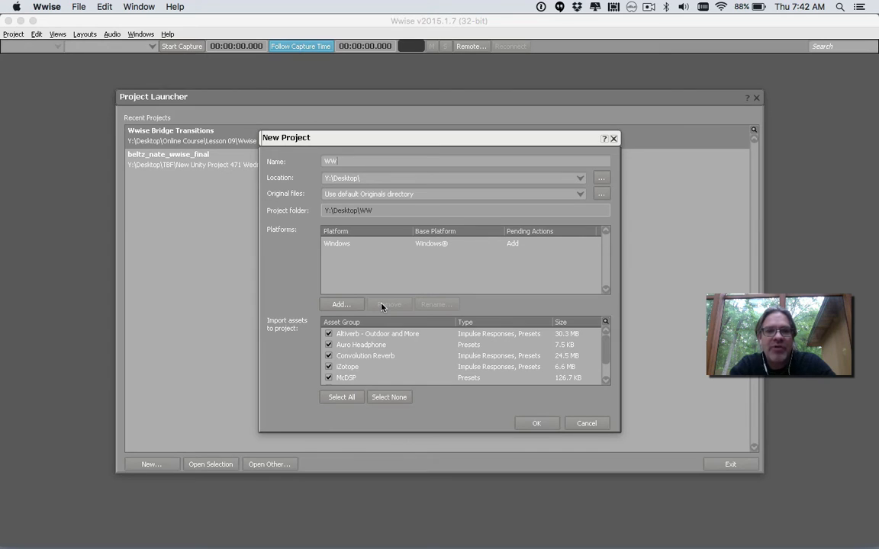
text(ise L)
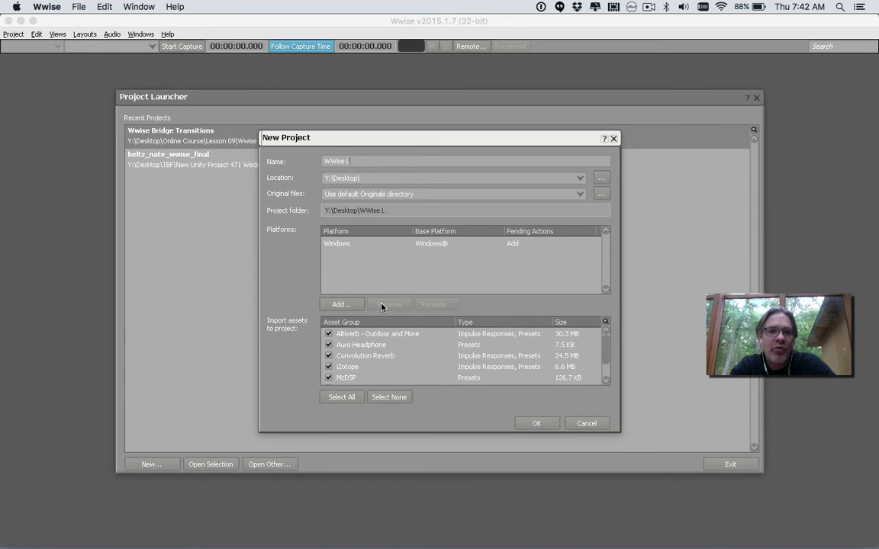
text(ayers S)
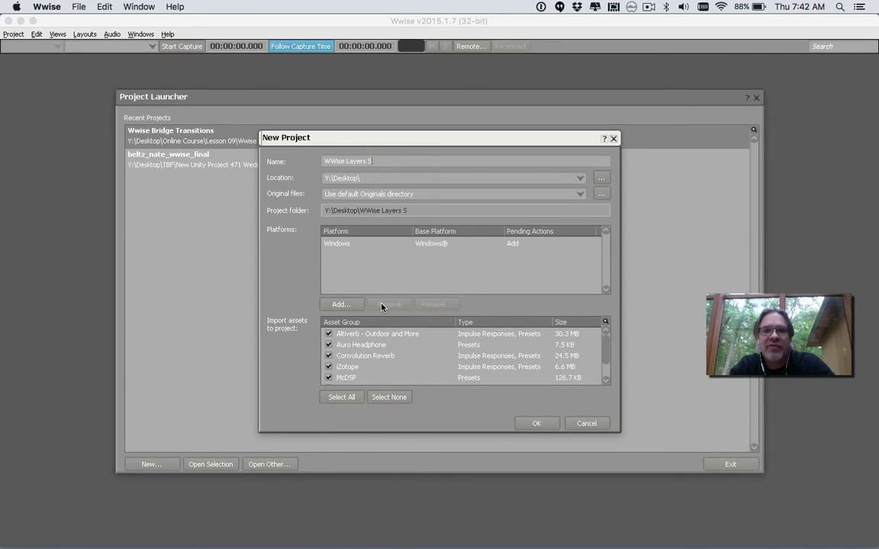
text(witch)
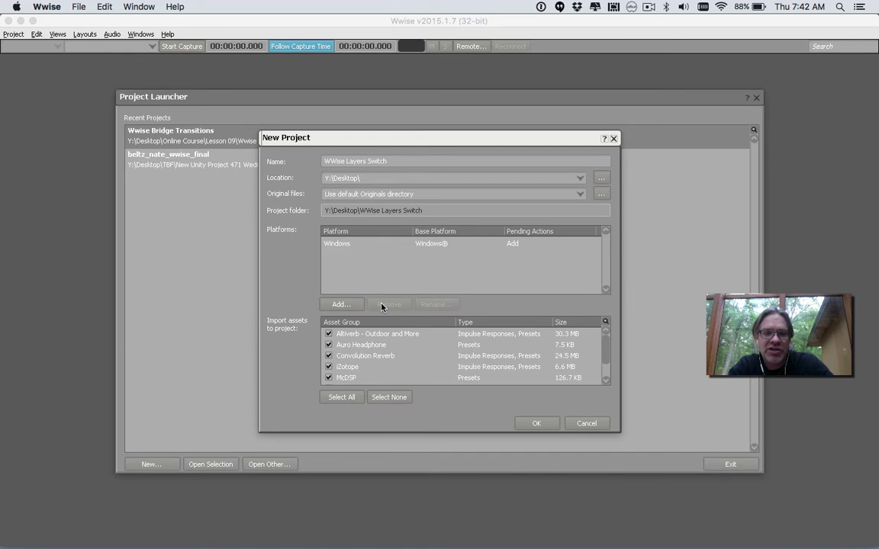
text( Container)
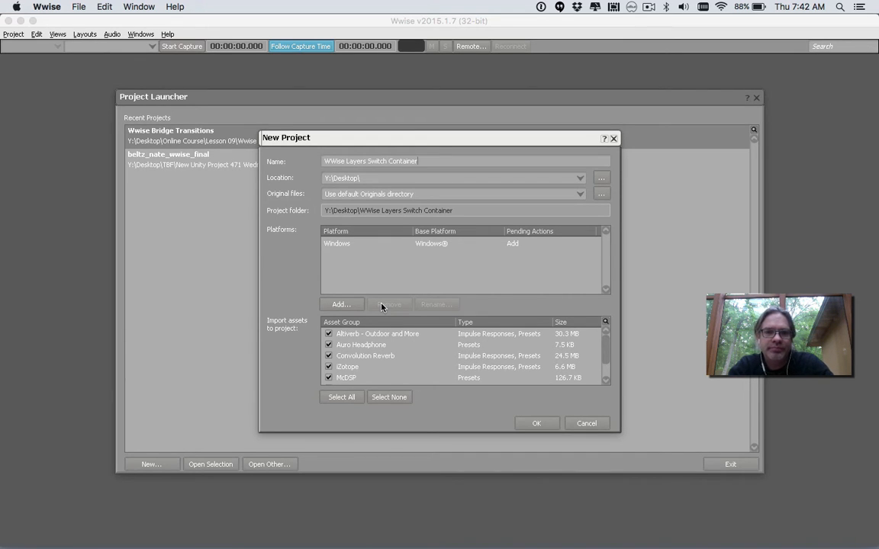
click(377, 398)
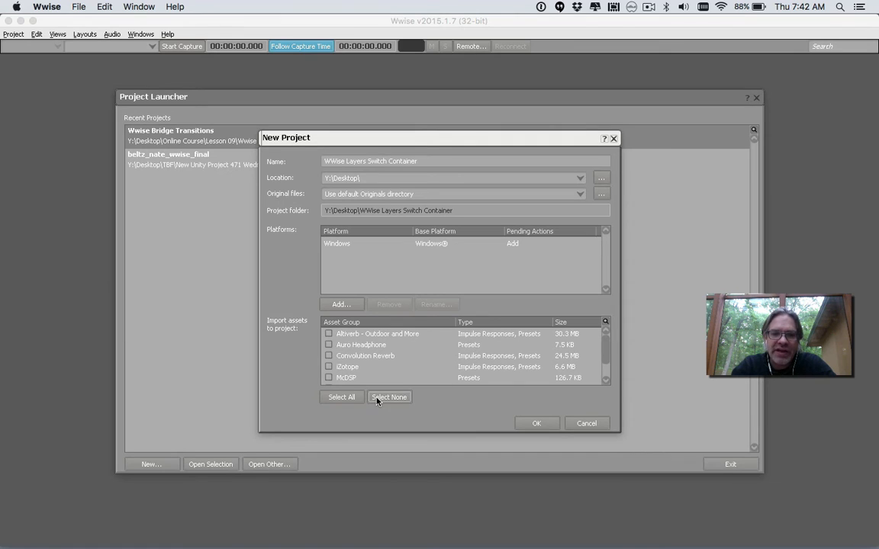
click(542, 424)
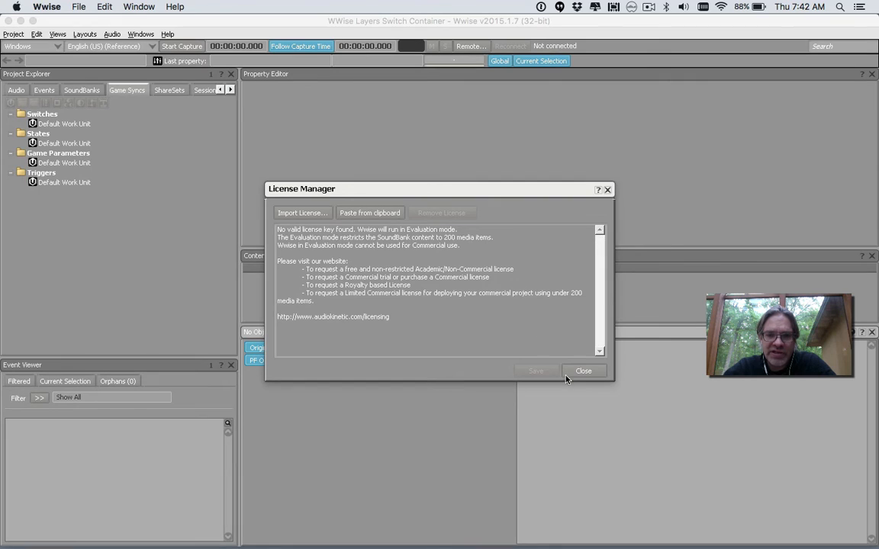
click(573, 374)
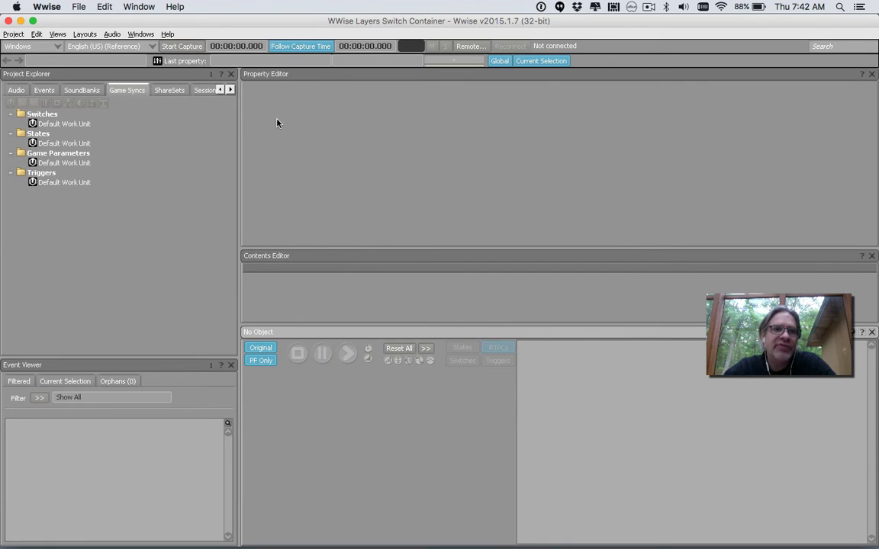
- Switch to the layout with the Music Editor and select the Interactive Music Hierarchy's Default Work Unit among the audio objects
click(90, 35)
click(88, 100)
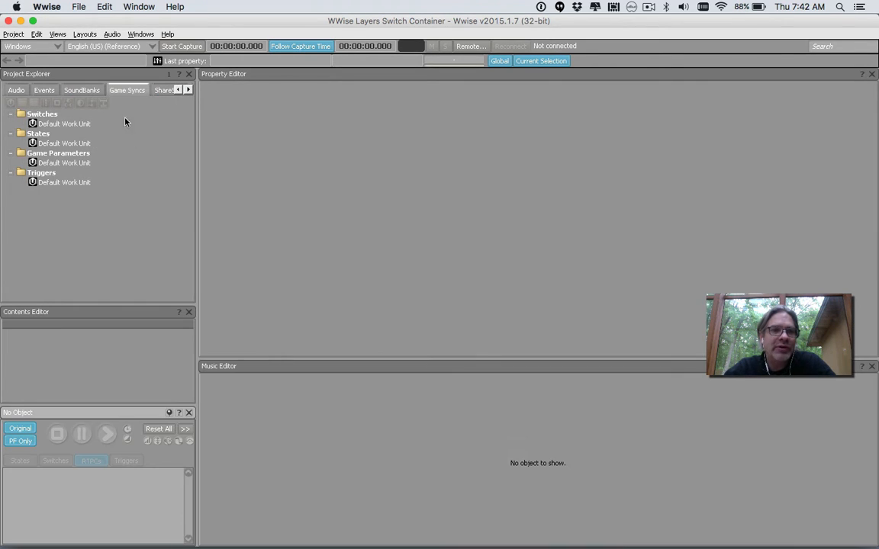
click(16, 90)
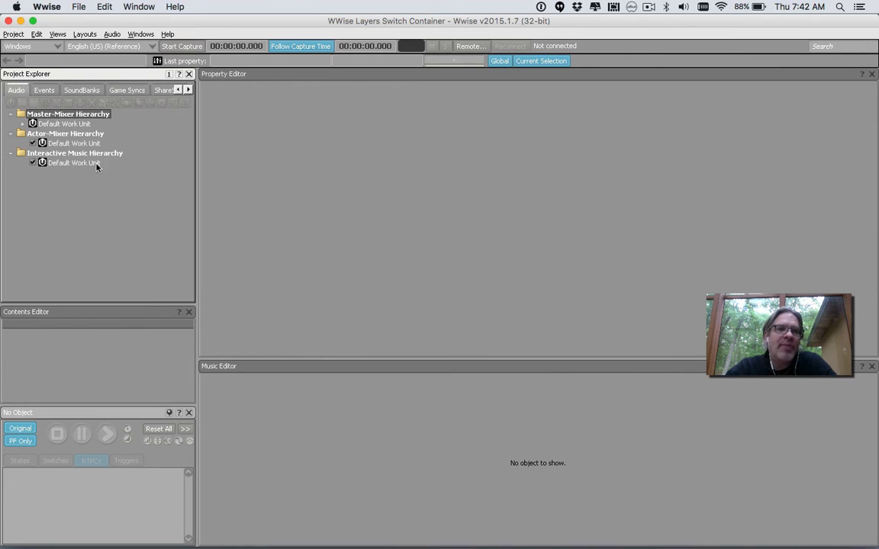
click(73, 163)
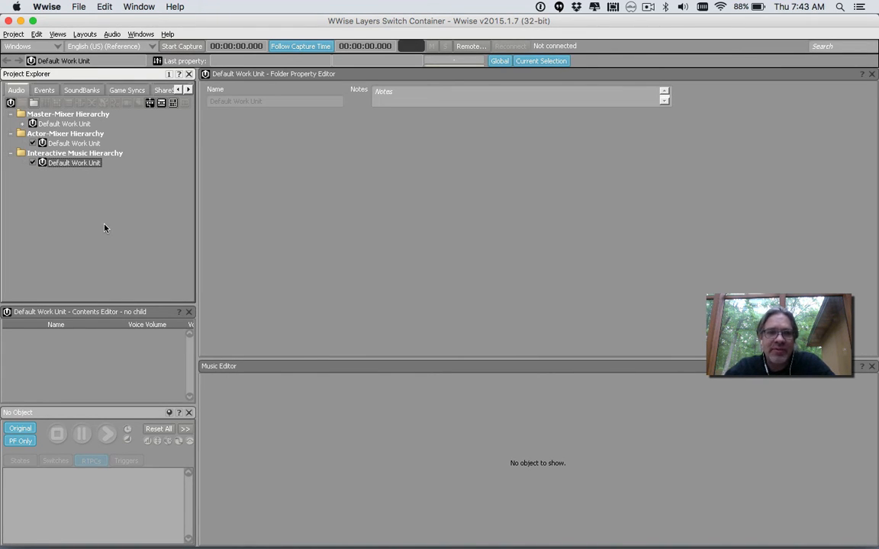
- Switch to Finder and open the "raw materials" folder on the Desktop in a new window
key(super+Tab)
key(super+Tab)
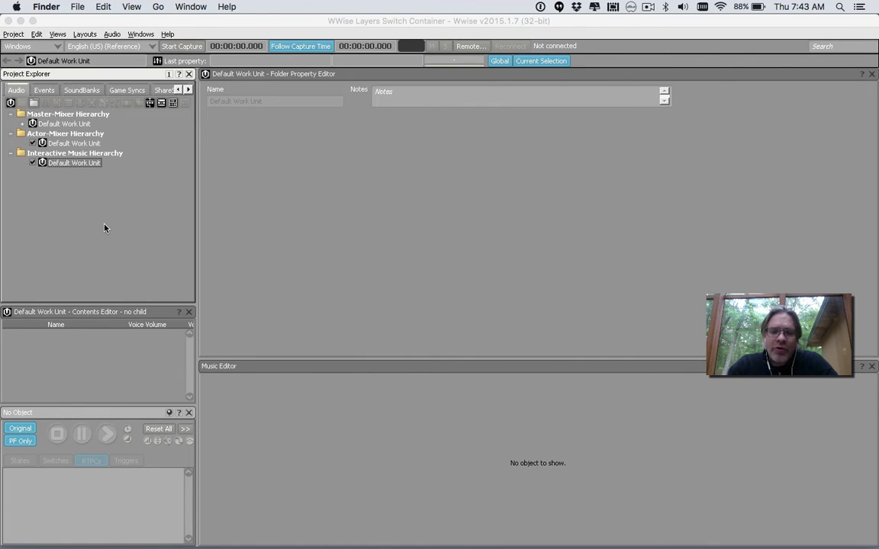
key(super+n)
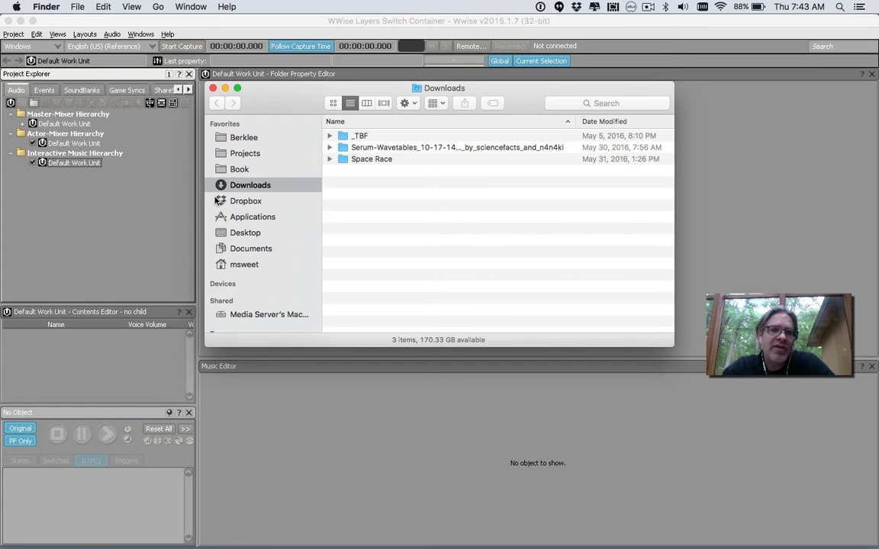
click(236, 234)
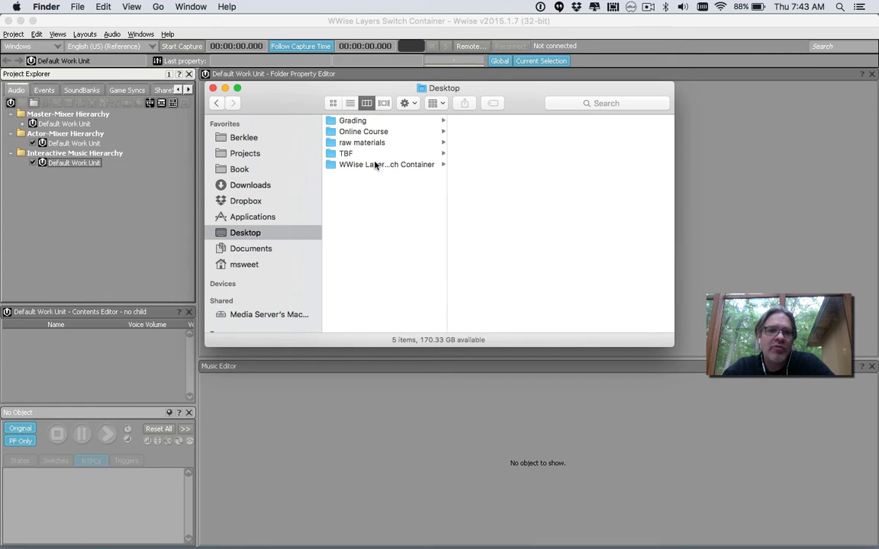
click(377, 142)
scroll(500, 220, down, 1)
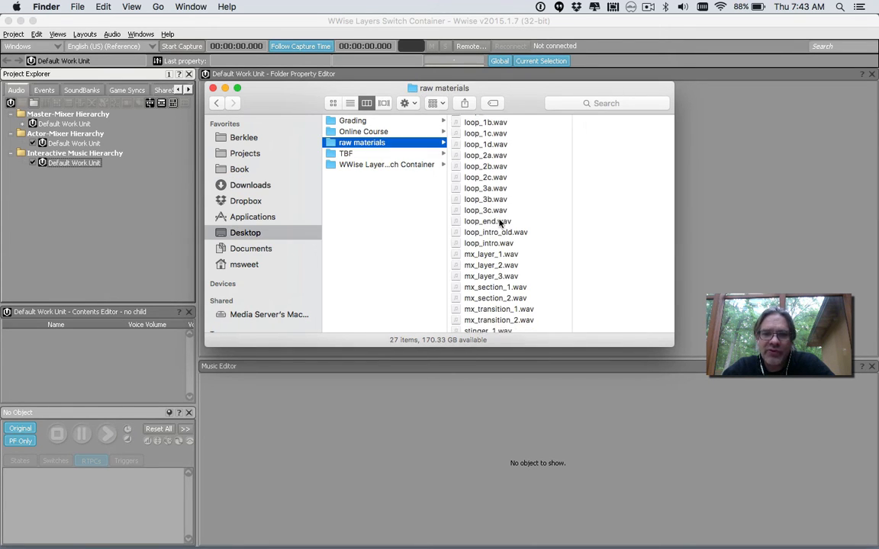
- Import mx_layer_1.wav into the Interactive Music Hierarchy's Default Work Unit as a music segment
click(492, 254)
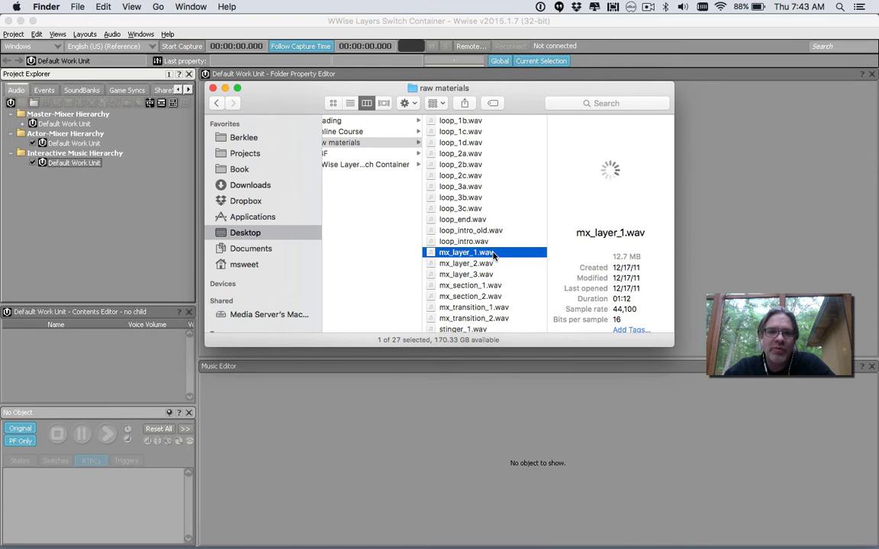
drag(493, 254, 91, 163)
click(243, 347)
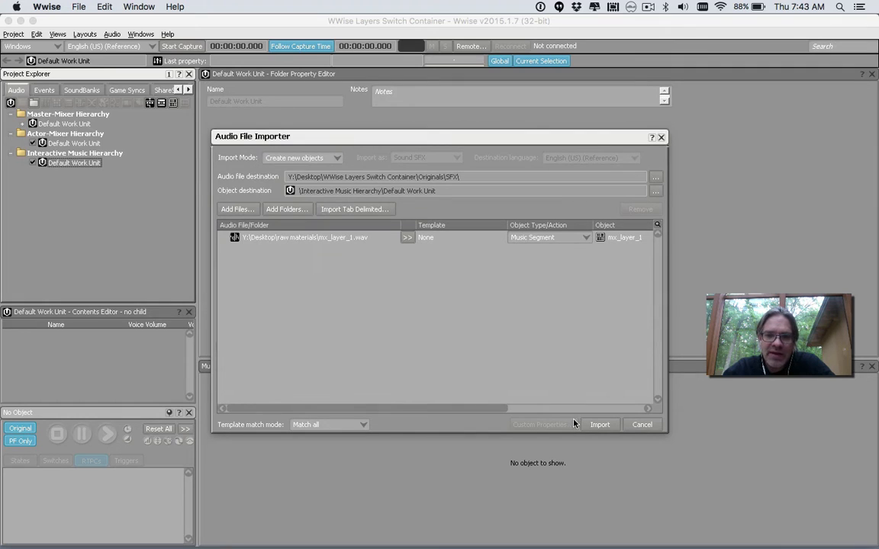
click(599, 422)
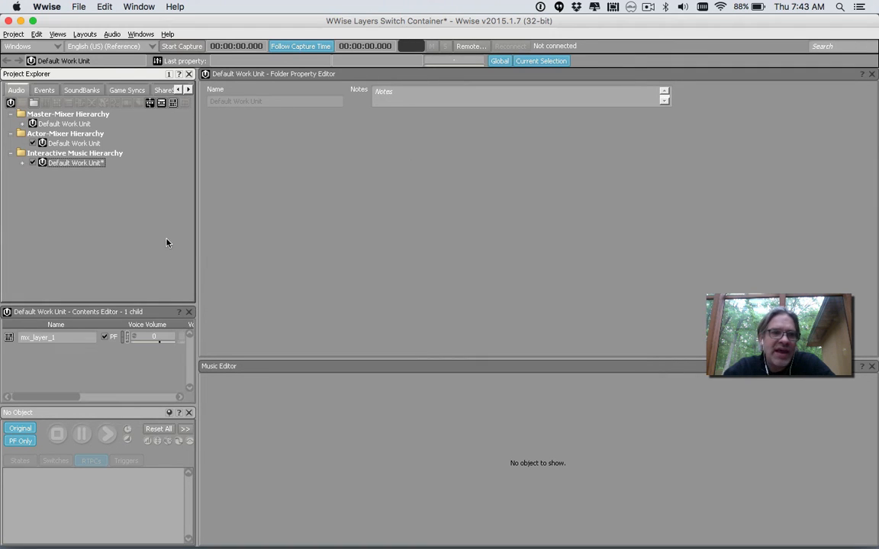
- Rename the imported mx_layer_1 music segment as music_segment_one_layer
click(22, 163)
click(73, 173)
double_click(73, 174)
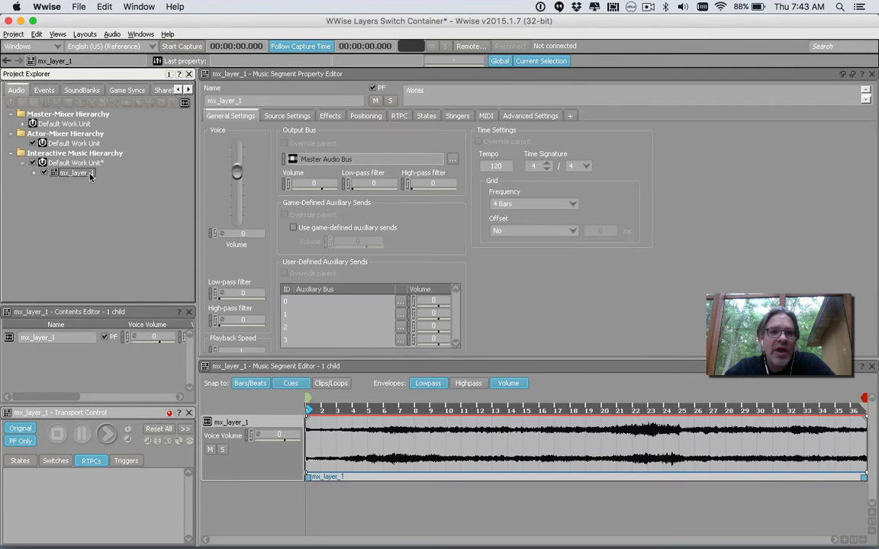
double_click(254, 101)
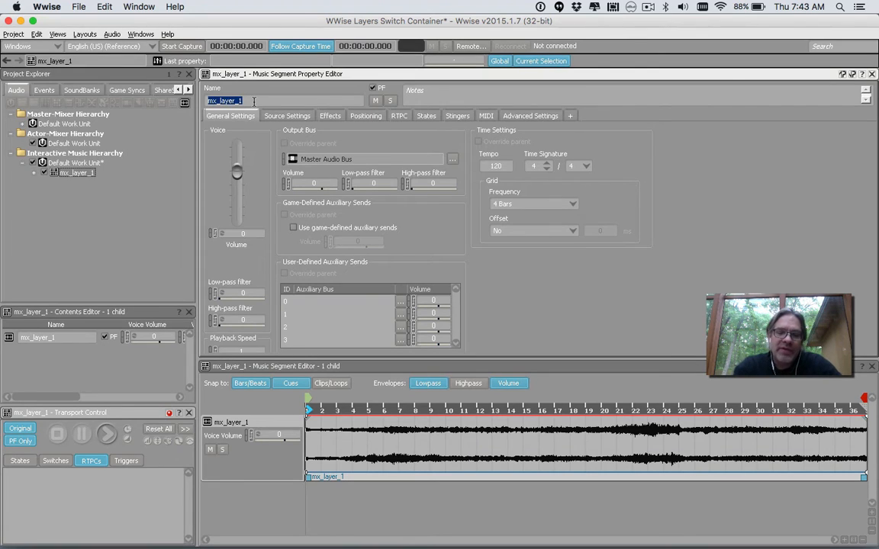
text(Music)
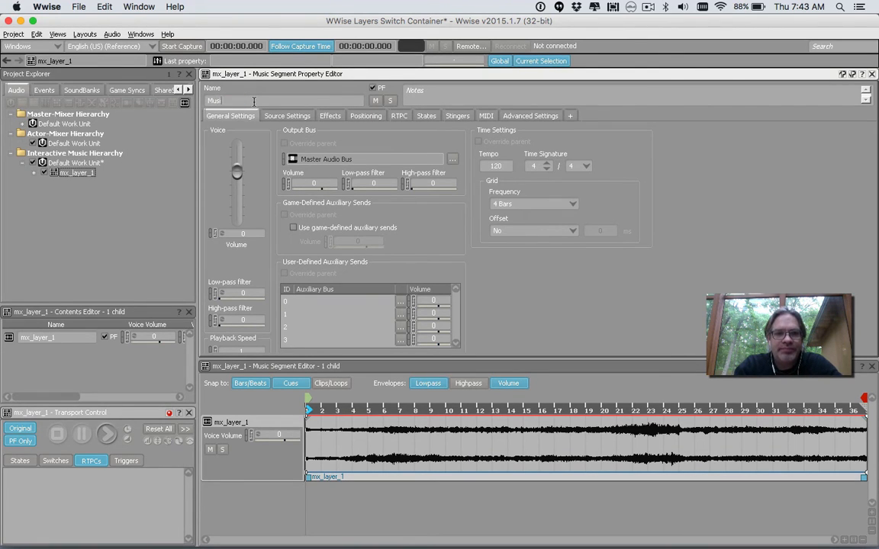
key(BackSpace)
key(BackSpace)
key(BackSpace)
key(BackSpace)
text(music_)
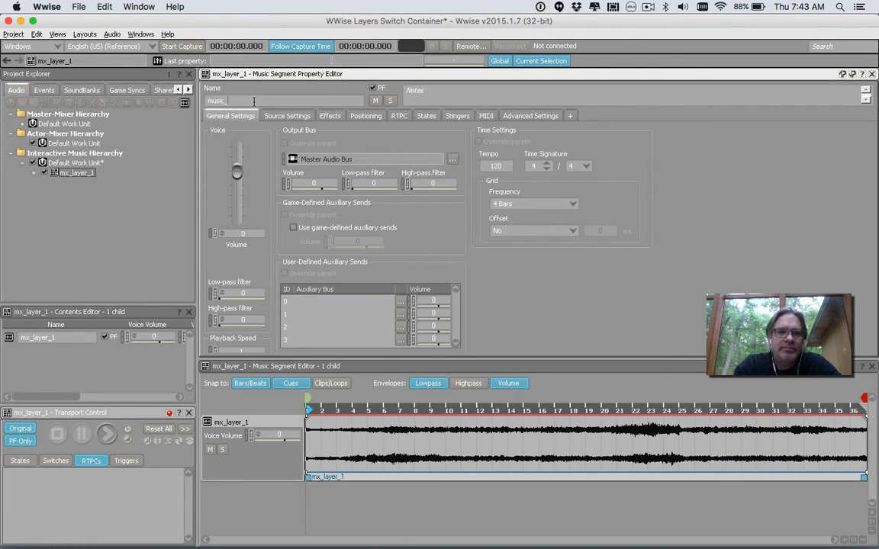
text(segment)
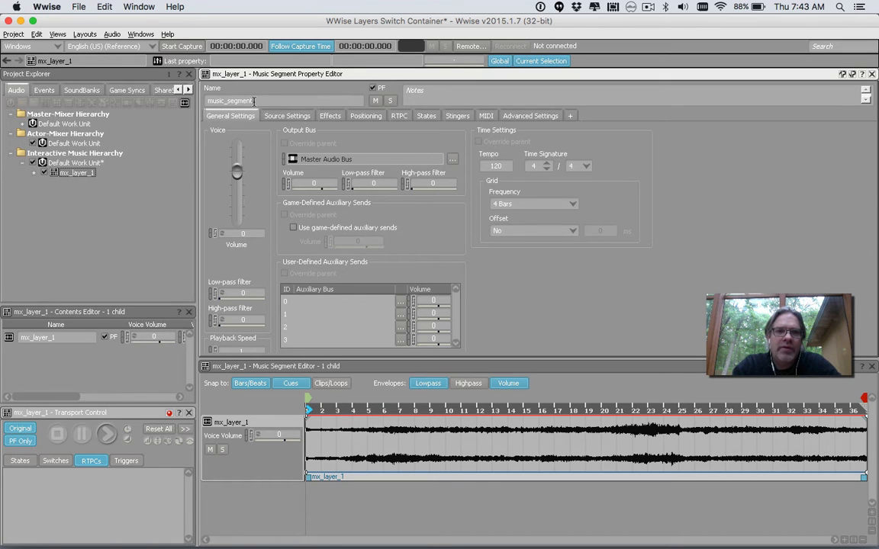
text(_one_layer)
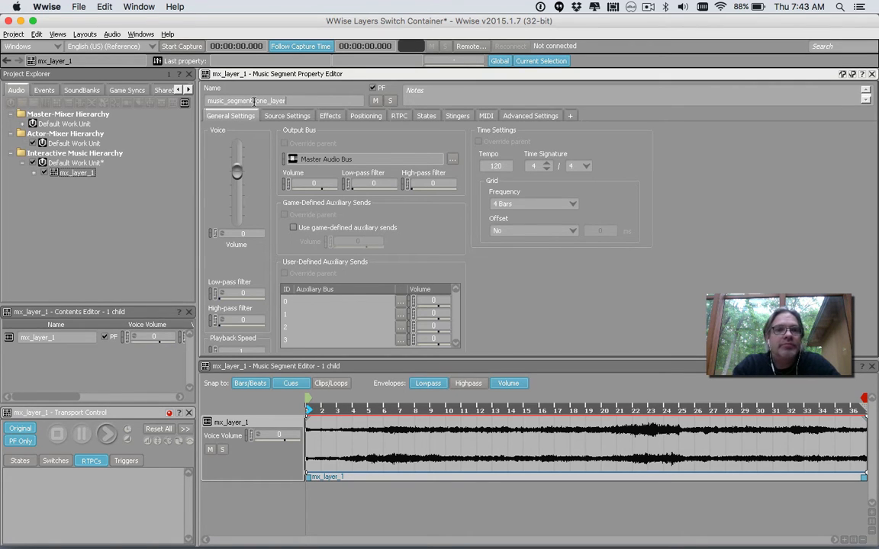
key(Return)
- Import mx_layer_1.wav from Finder again as a second music segment in the Default Work Unit, replacing the existing original file
key(super+Tab)
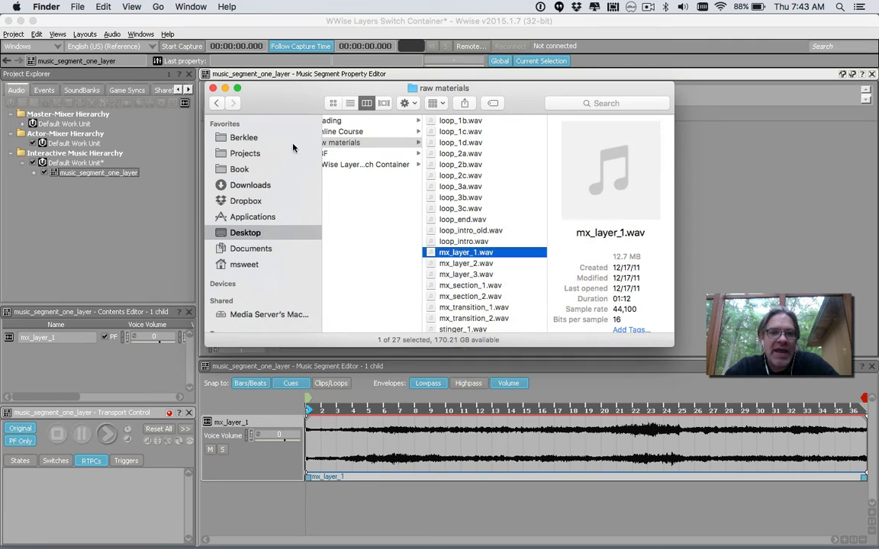
click(479, 262)
click(479, 253)
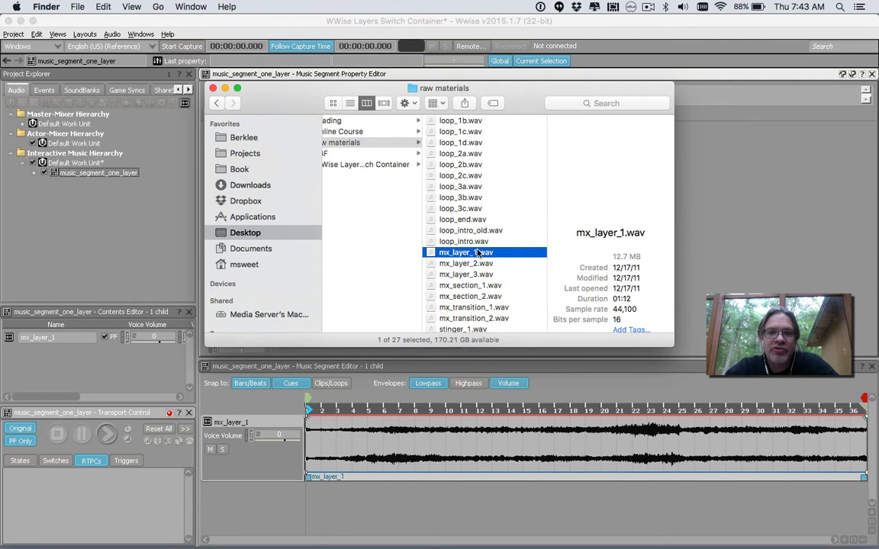
drag(480, 253, 82, 158)
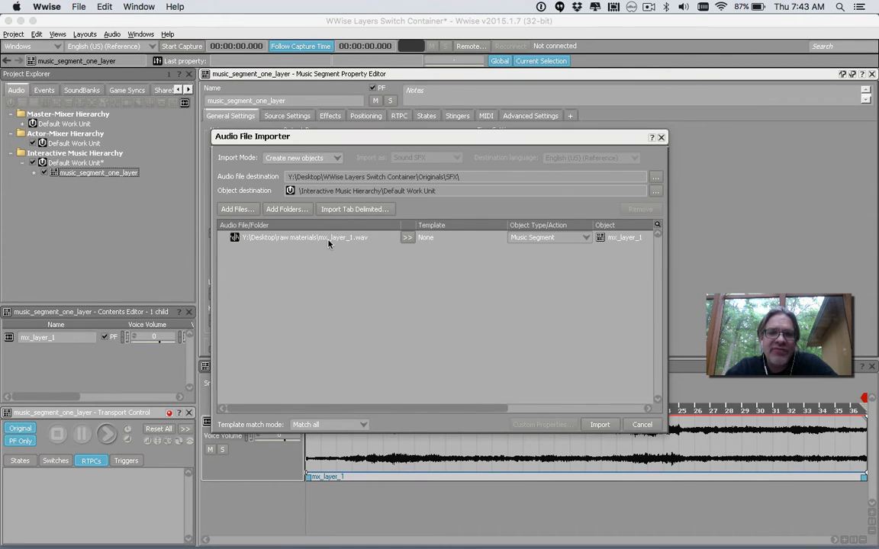
click(599, 426)
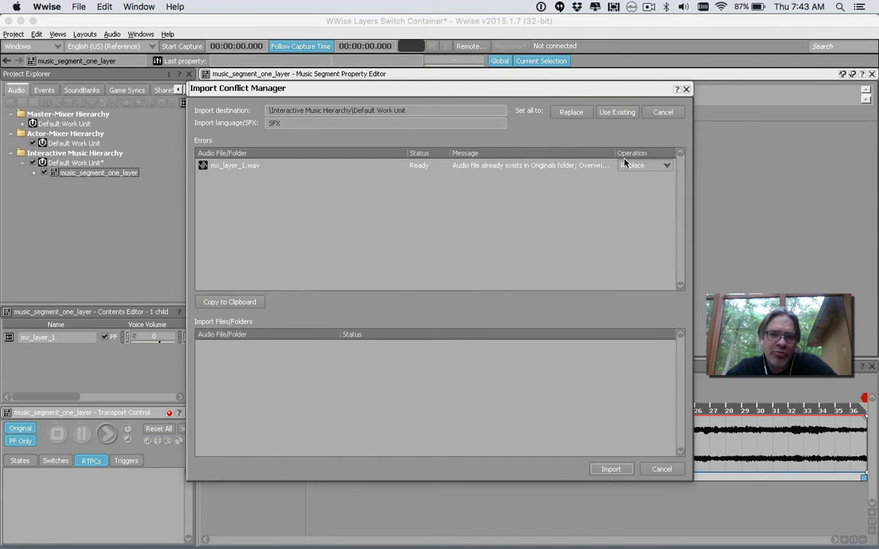
click(600, 469)
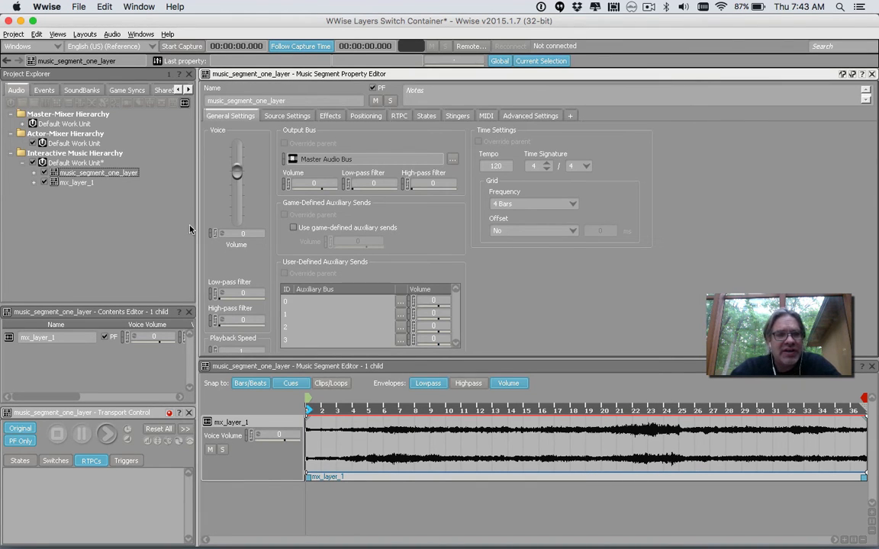
- Rename the second music segment, mx_layer_1, as music_segment_two_layers
click(75, 183)
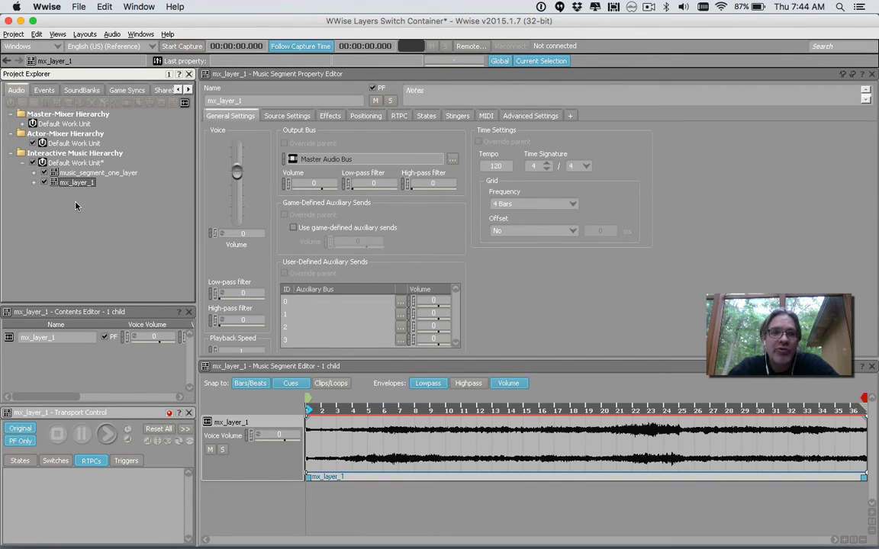
double_click(256, 102)
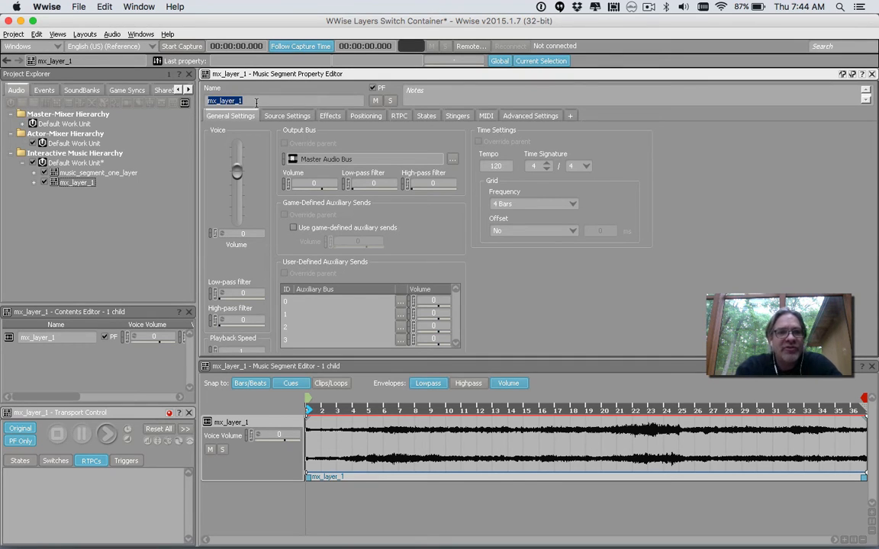
text(music_se)
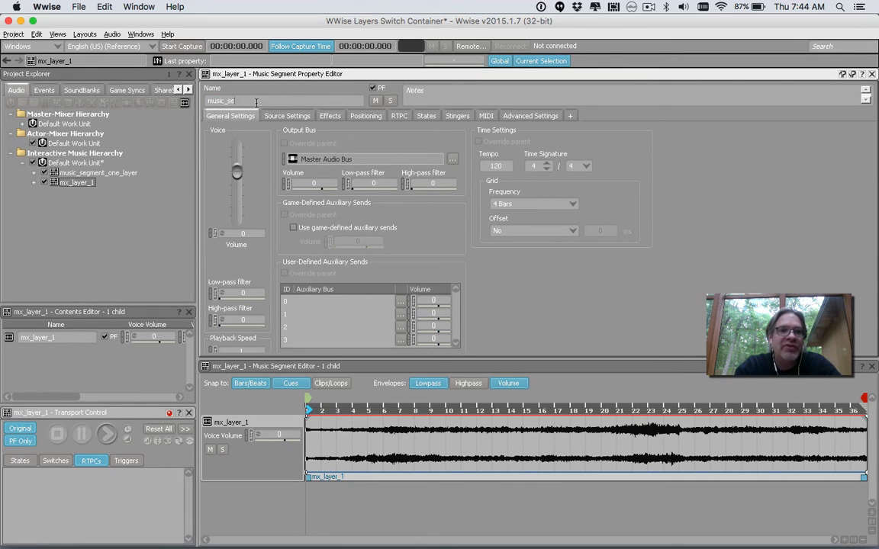
text(gment_)
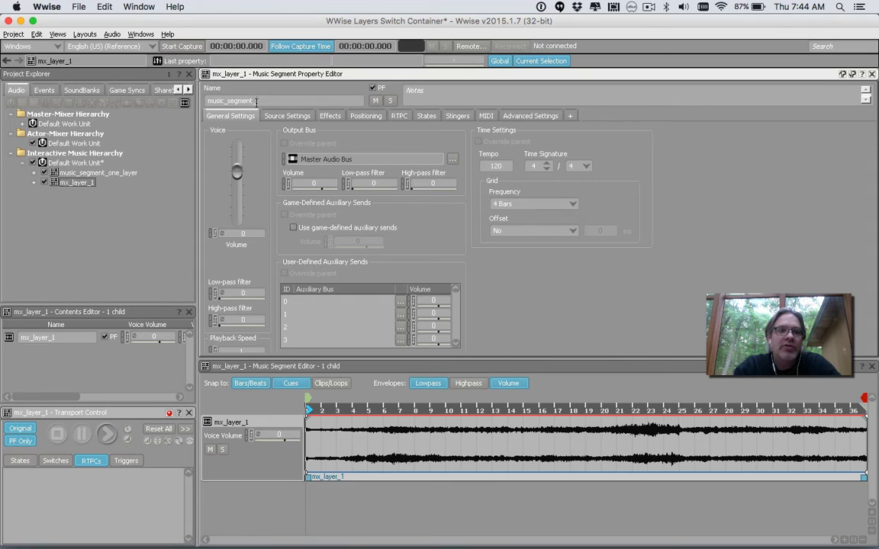
text(two_layers)
key(Return)
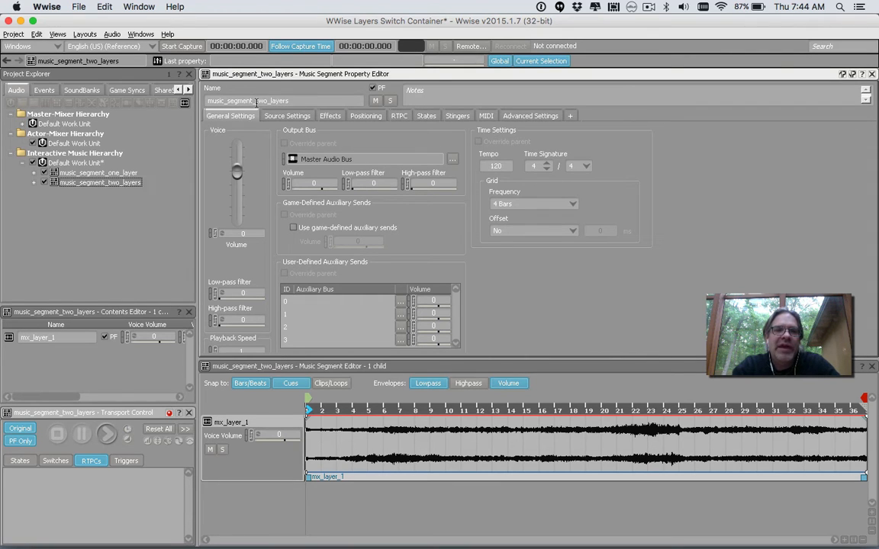
- Import mx_layer_2.wav from Finder into music_segment_two_layers as a music track
key(super+Tab)
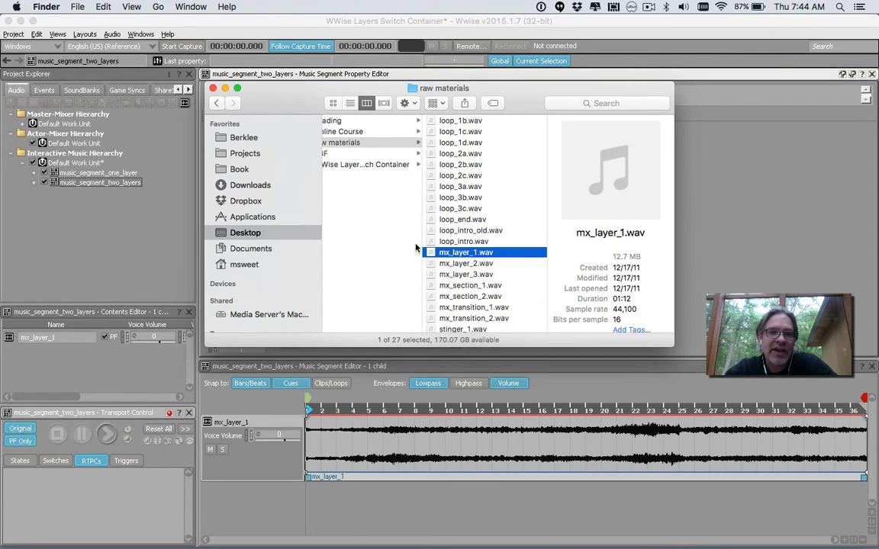
click(466, 263)
drag(465, 264, 107, 187)
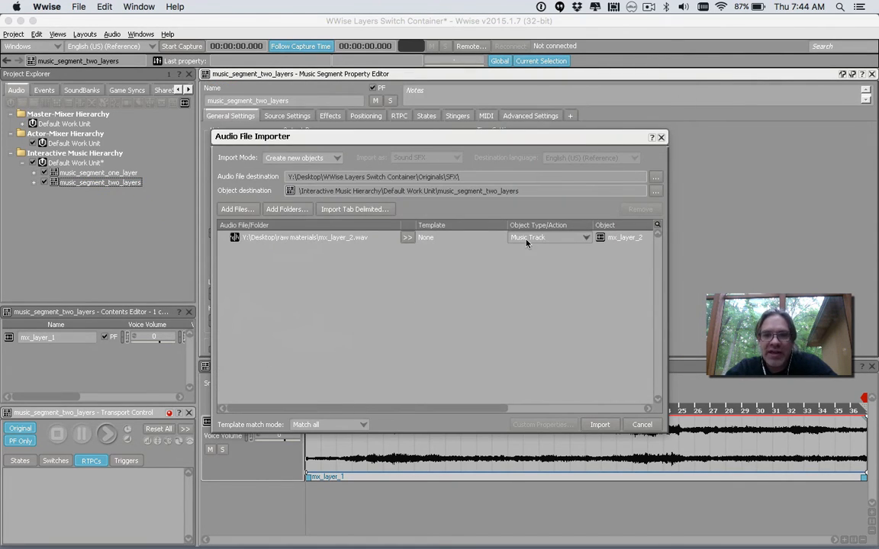
click(600, 424)
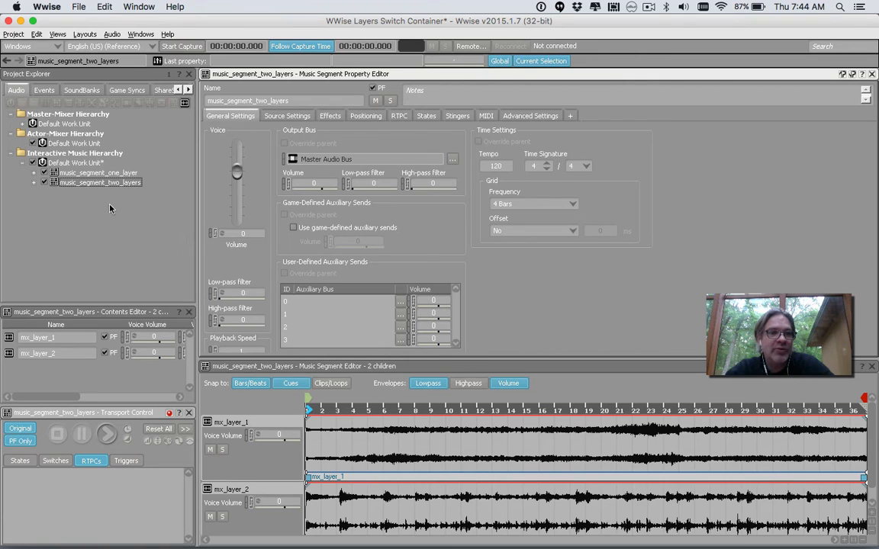
- Import mx_layer_1.wav from Finder as a third music segment in the Interactive Music Hierarchy's Default Work Unit, replacing the existing original file
key(super+Tab)
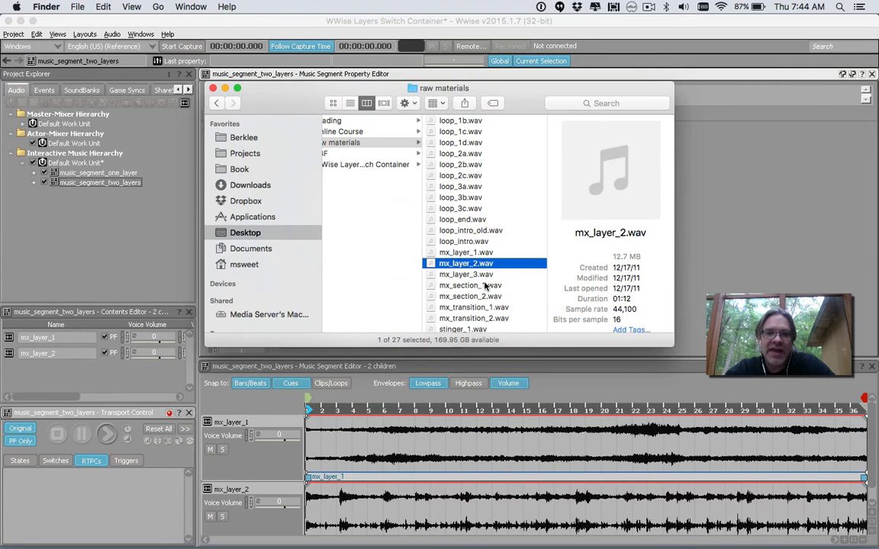
click(484, 276)
drag(479, 254, 80, 153)
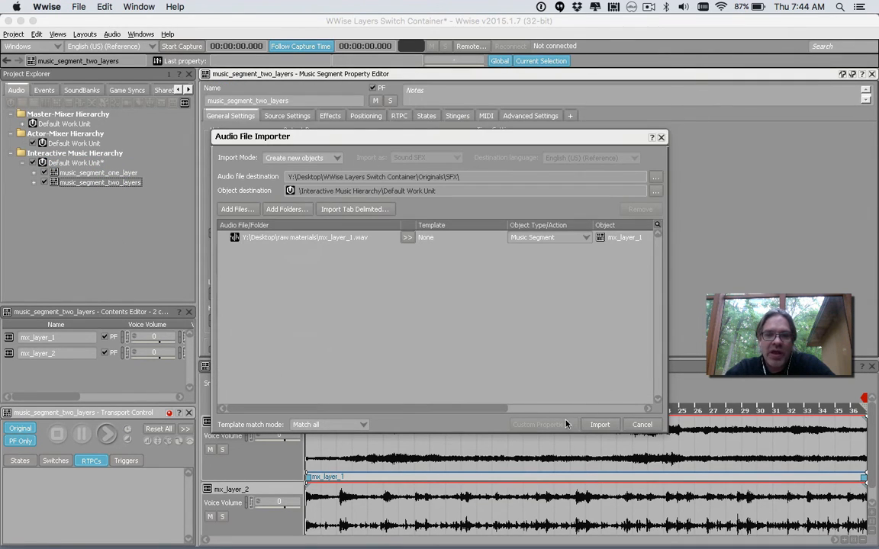
click(599, 425)
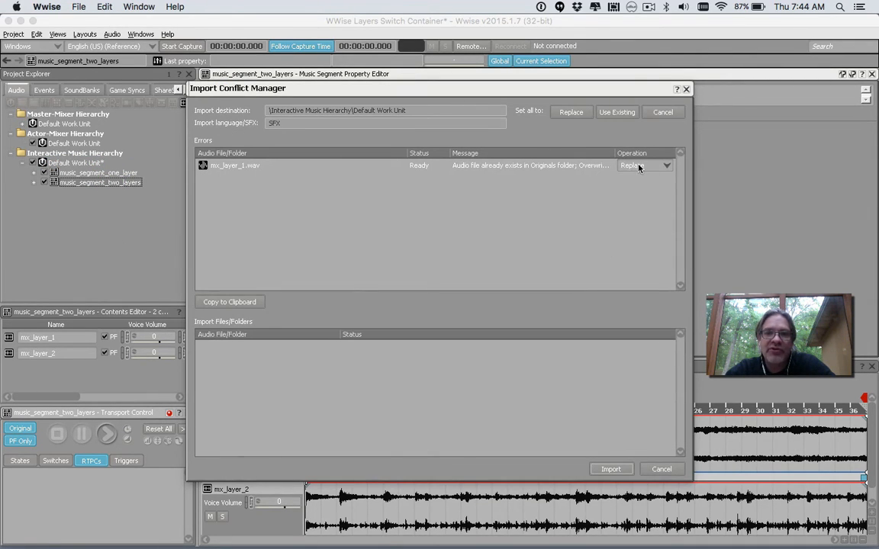
click(611, 469)
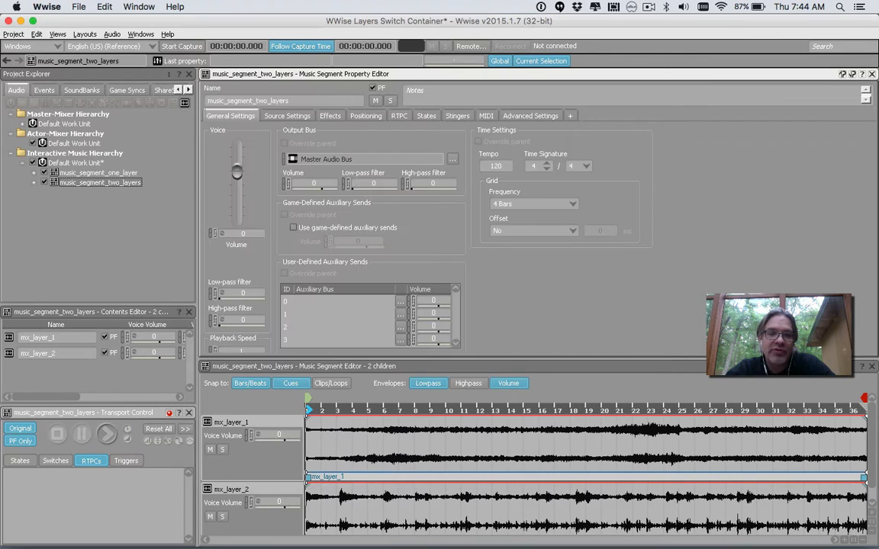
- Rename the third music segment, mx_layer_1, as music_segment_three_layers
click(76, 192)
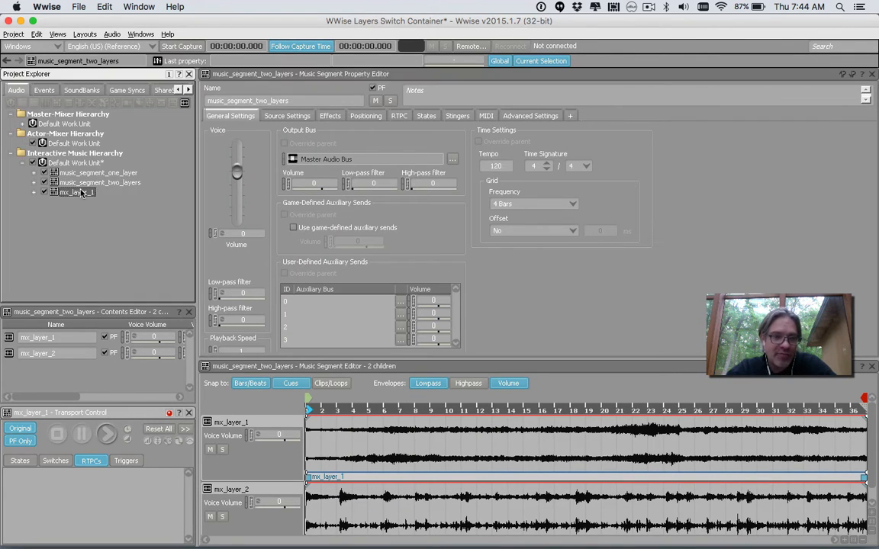
double_click(243, 100)
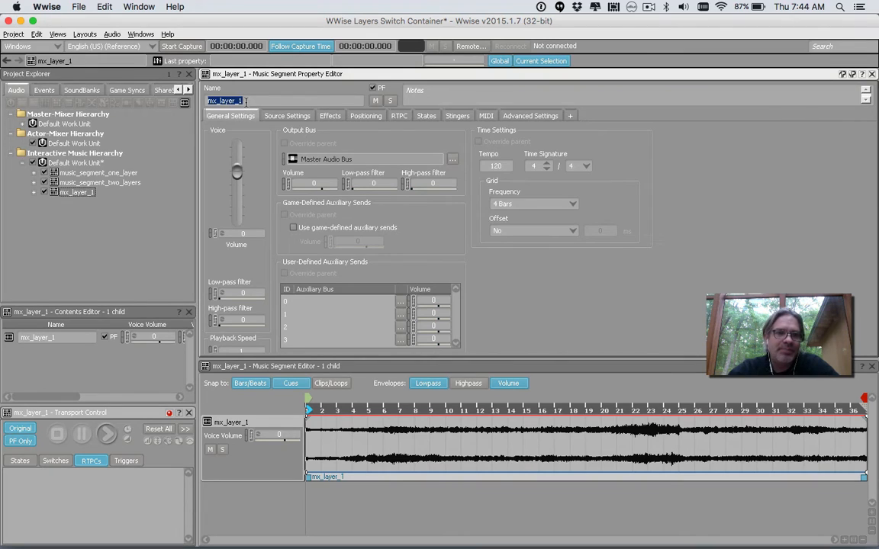
text(music_)
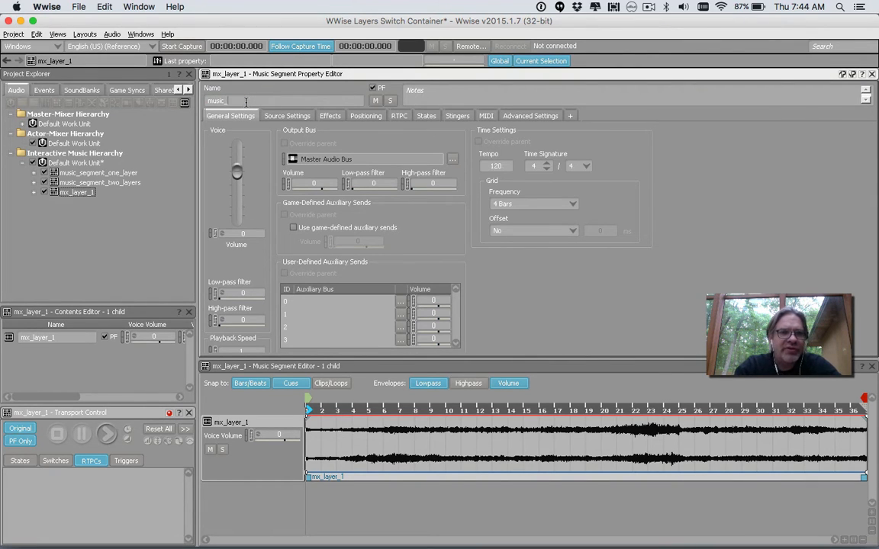
text(segment)
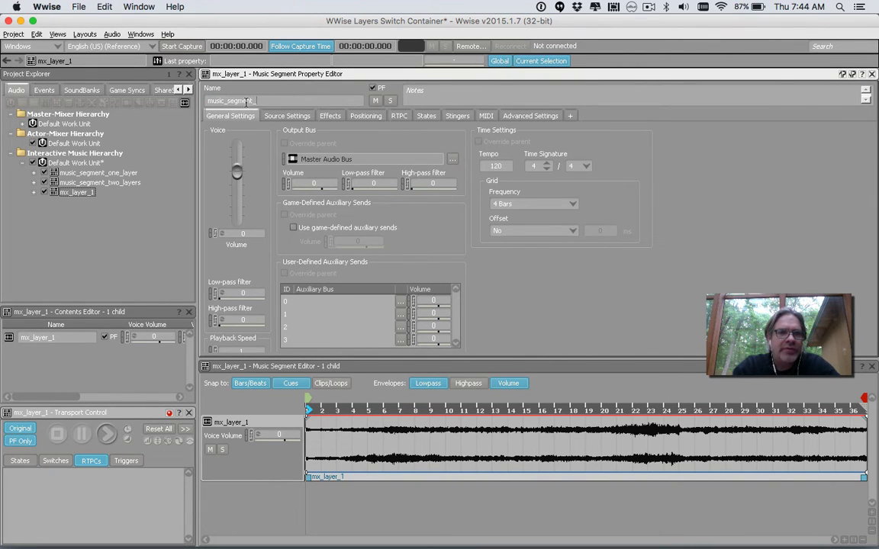
text(_three_)
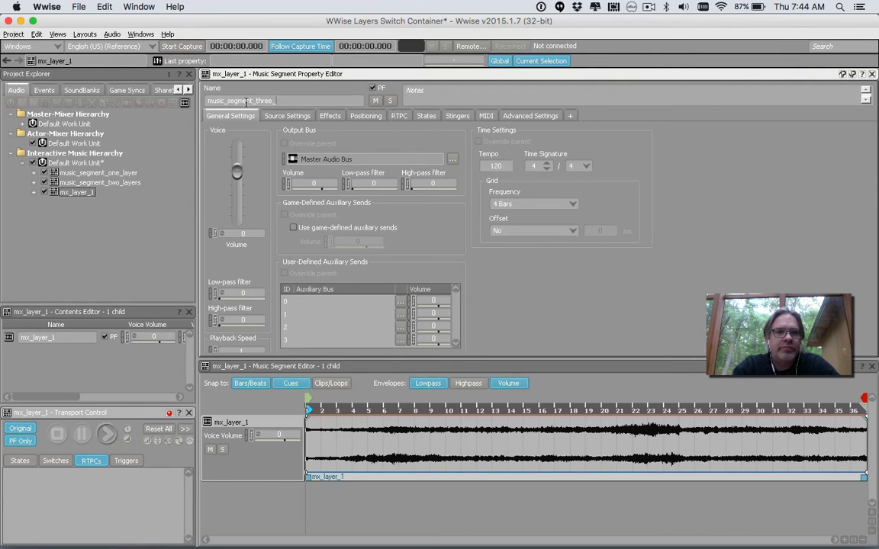
text(layers)
key(Return)
- Import mx_layer_2.wav from Finder into music_segment_three_layers as a music track, replacing the existing original file
key(super+Tab)
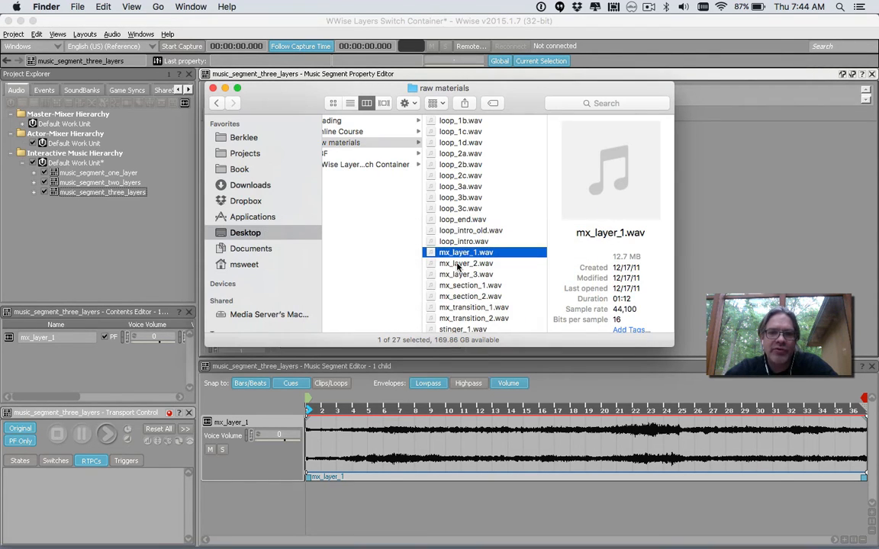
drag(458, 266, 107, 193)
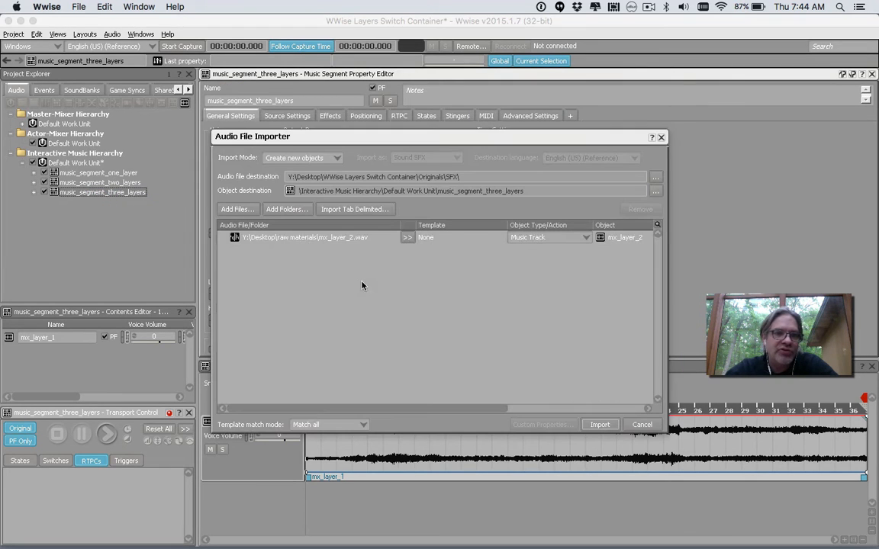
click(600, 425)
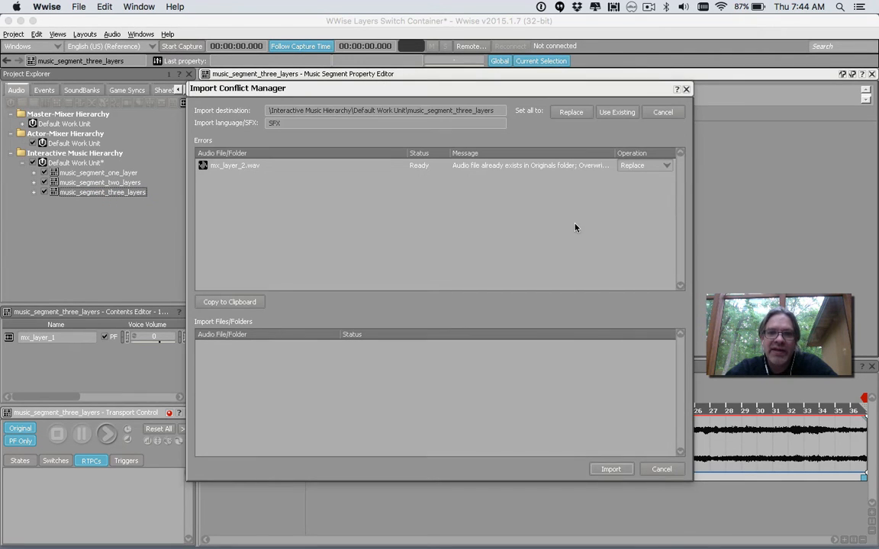
click(611, 469)
- Import mx_layer_3.wav from Finder into music_segment_three_layers as a music track
key(super+Tab)
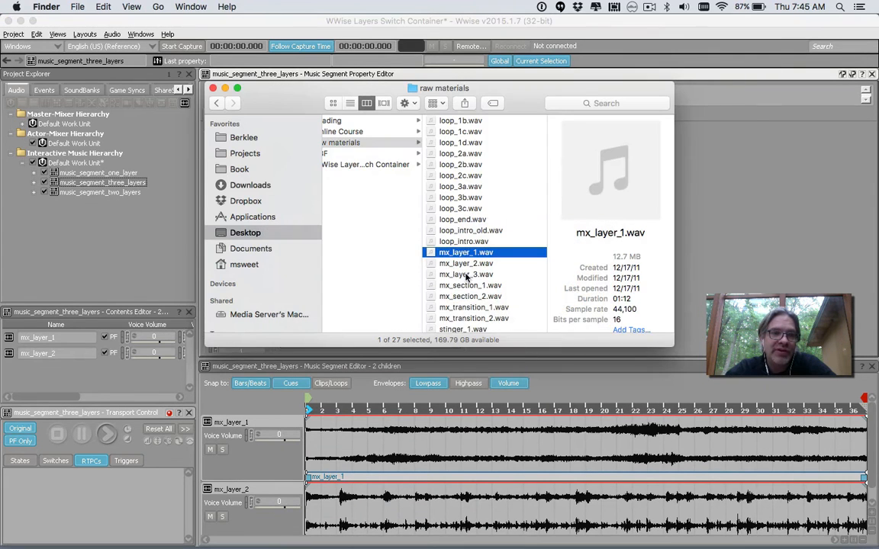
click(473, 274)
drag(473, 275, 114, 182)
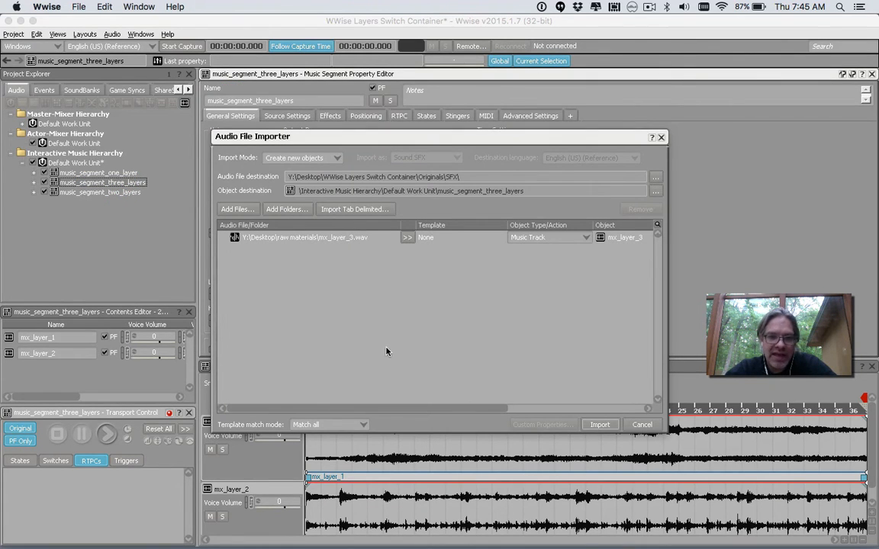
click(593, 424)
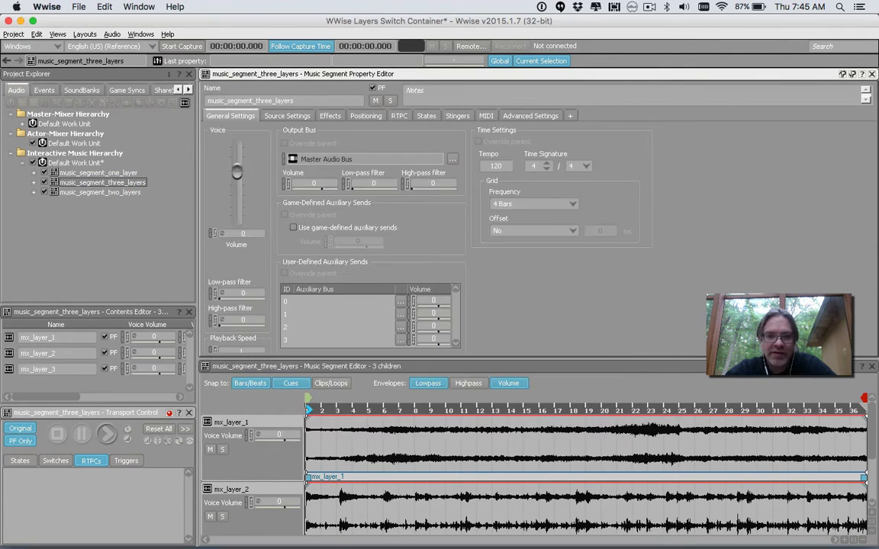
- Enlarge the Music Segment Editor and review the tracks of the two-layer, three-layer and one-layer music segments
click(116, 191)
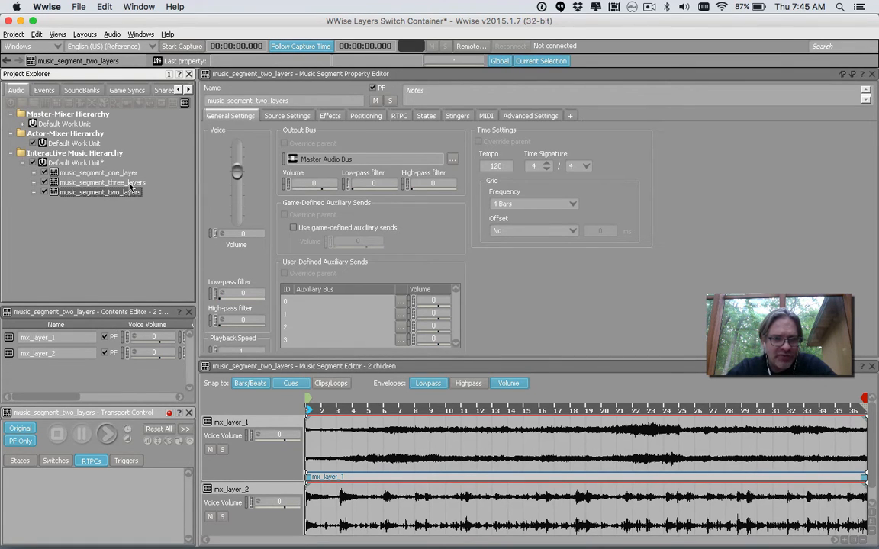
drag(333, 357, 334, 301)
click(103, 183)
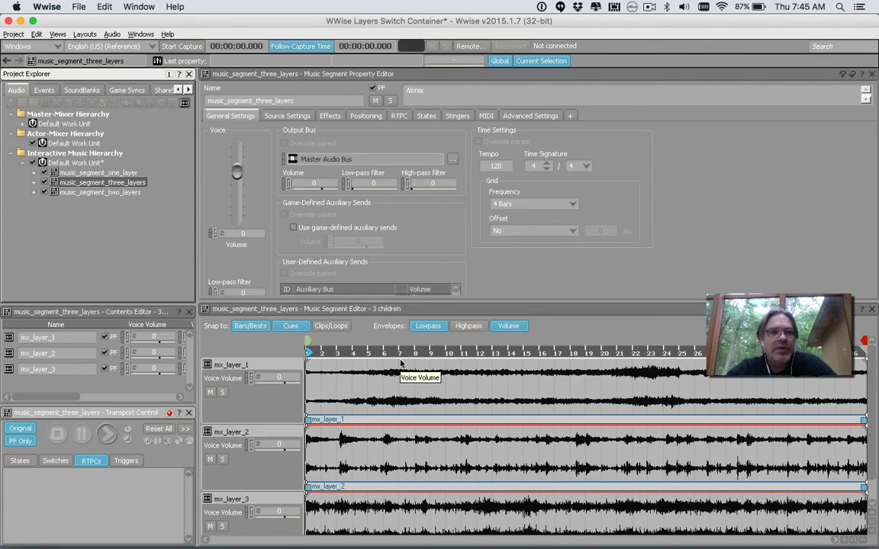
click(109, 174)
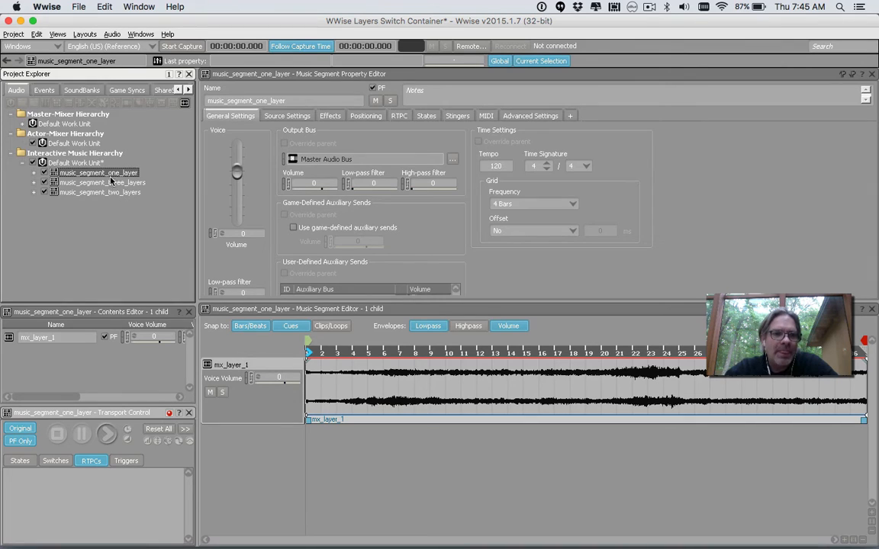
key(Down)
key(Up)
- Create a new parent Music Playlist Container named playlist_1 for music_segment_one_layer
right_click(110, 173)
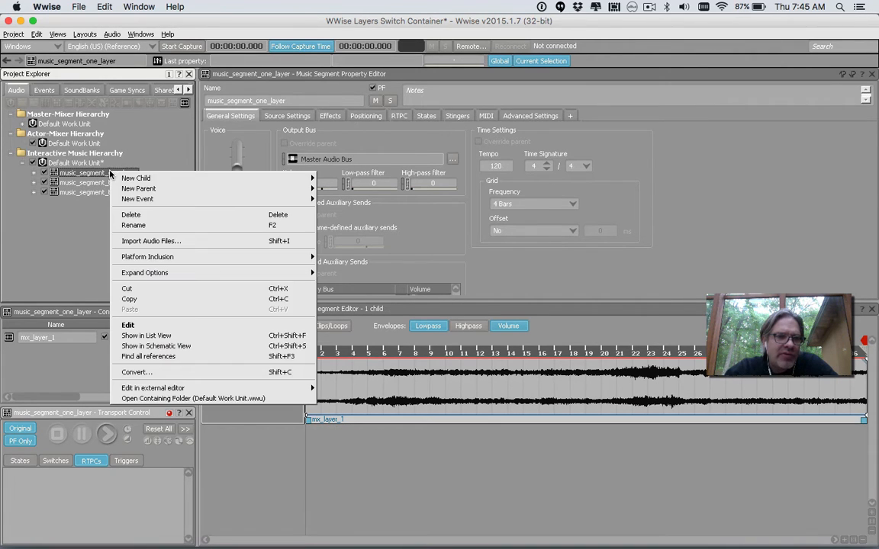
mouse_move(225, 178)
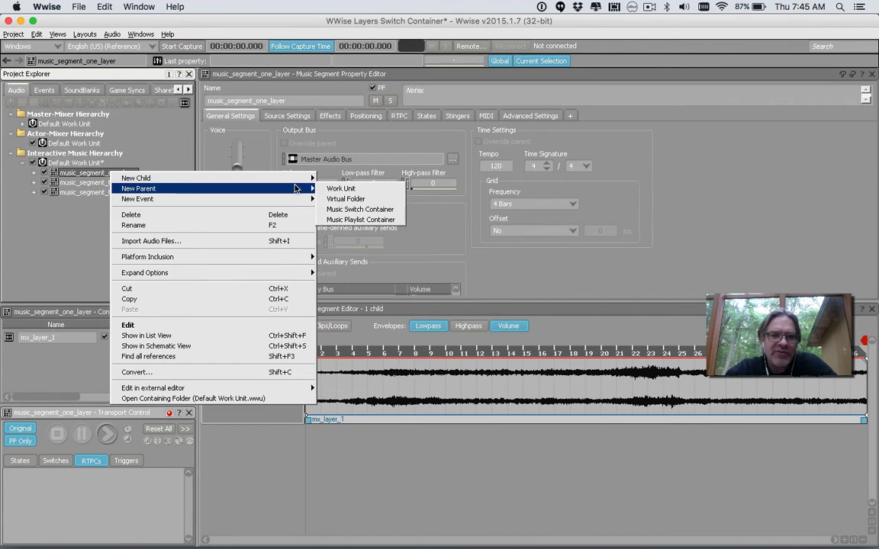
click(347, 220)
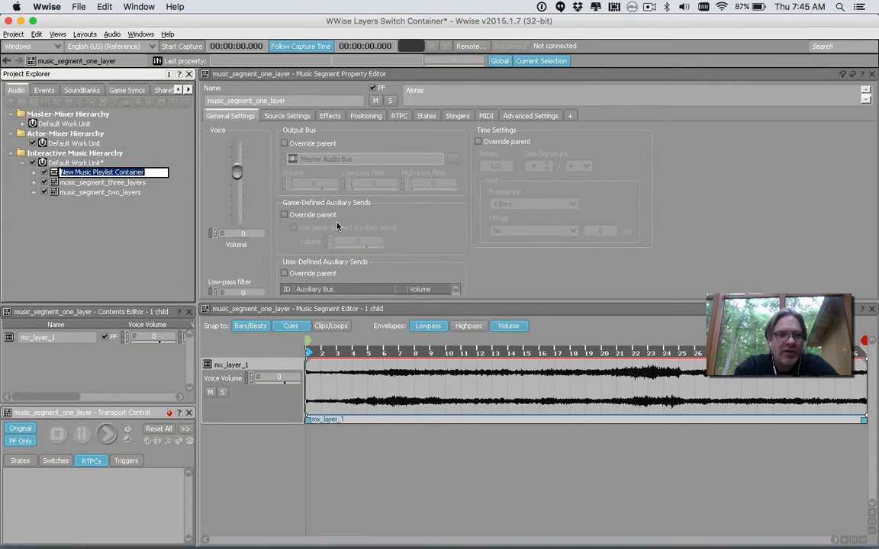
text(playlist_1)
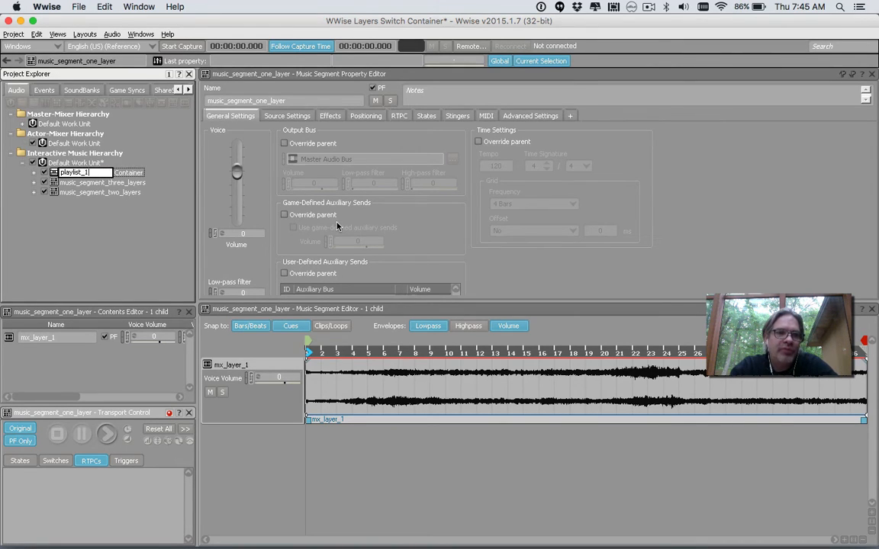
key(Return)
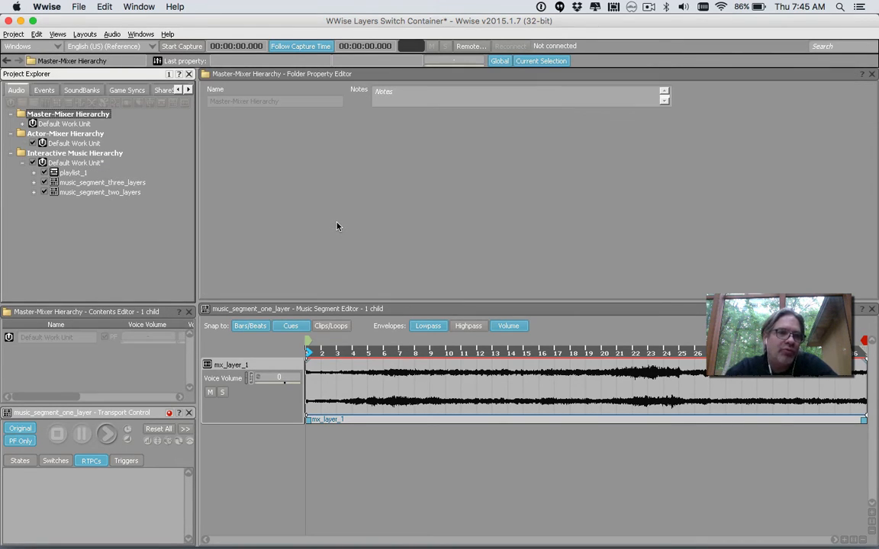
- Add music_segment_one_layer to the Sequence Continuous group in playlist_1's Music Playlist Editor
click(34, 173)
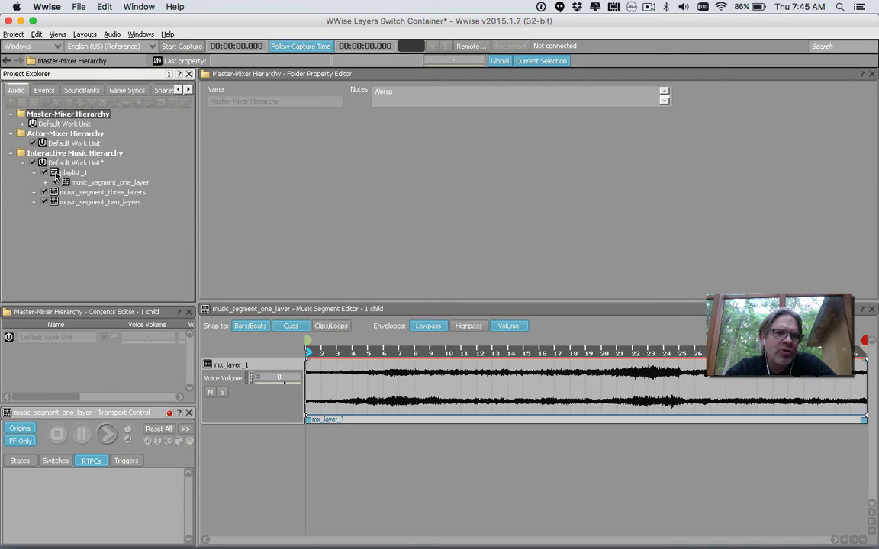
click(57, 174)
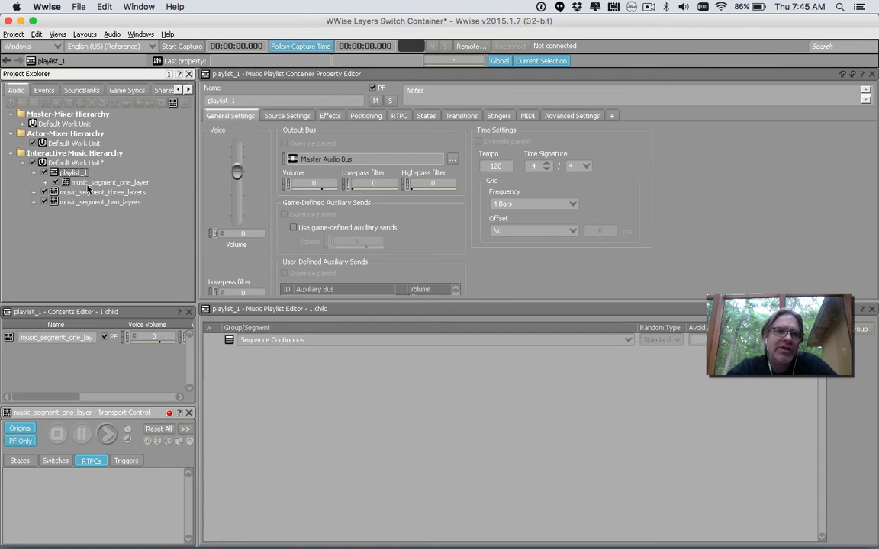
drag(90, 183, 287, 376)
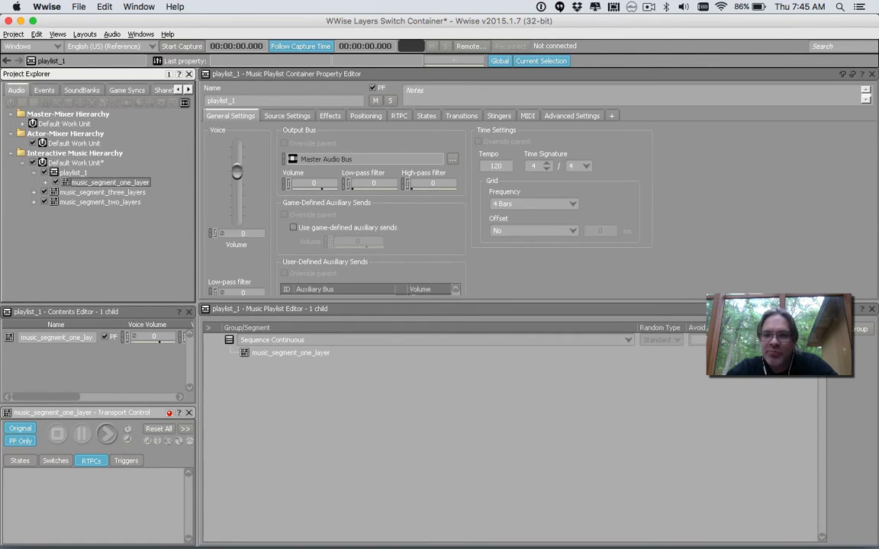
click(428, 370)
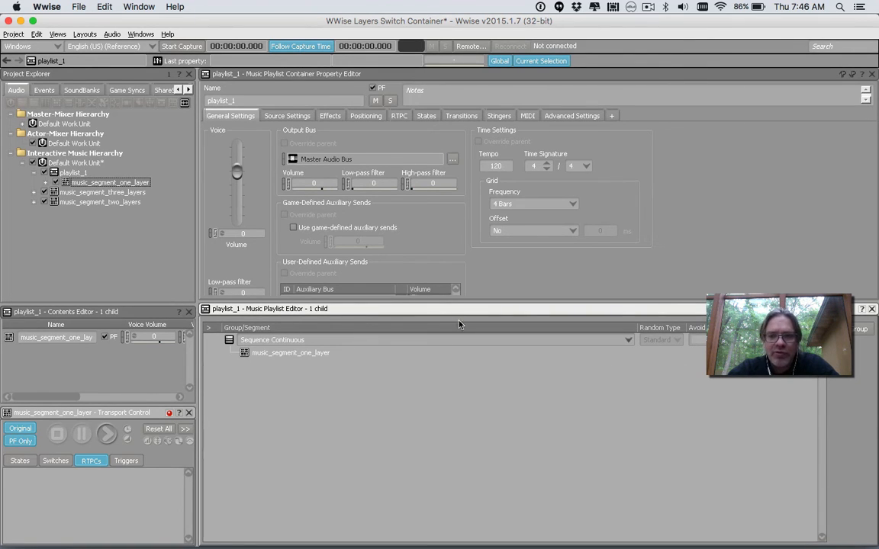
- Create a new parent Music Playlist Container named playlist_2 for music_segment_three_layers and expand it in the hierarchy
right_click(76, 193)
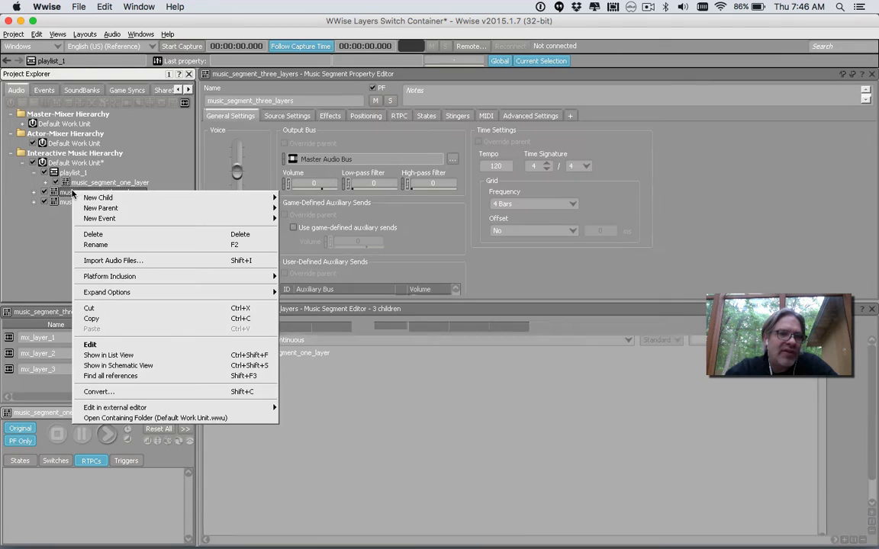
mouse_move(270, 208)
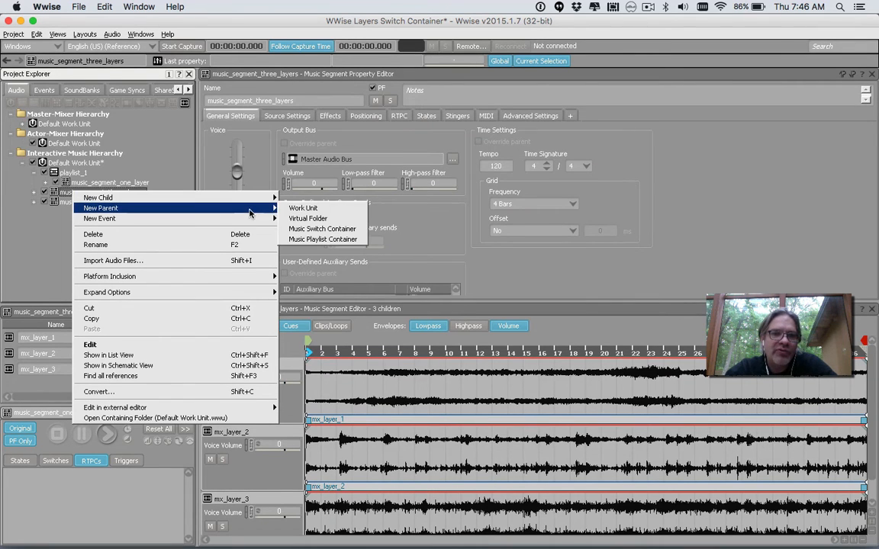
click(317, 239)
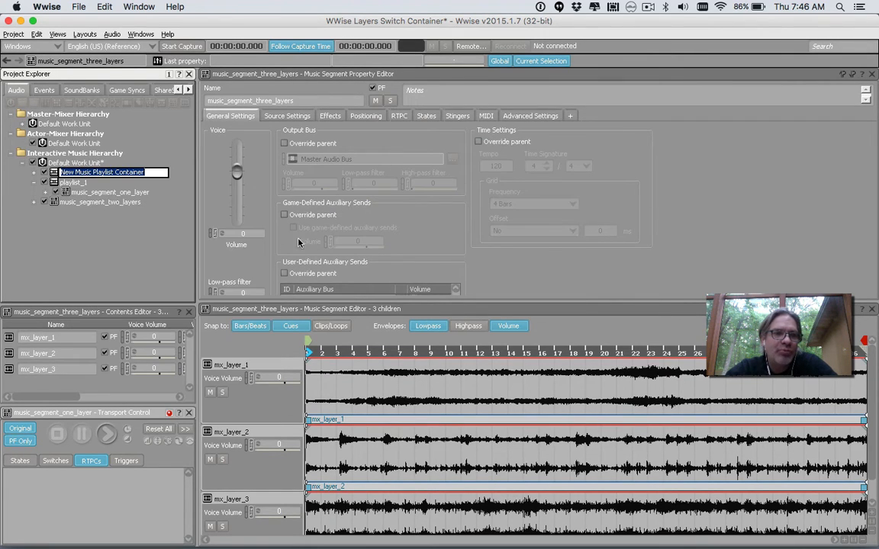
text(play)
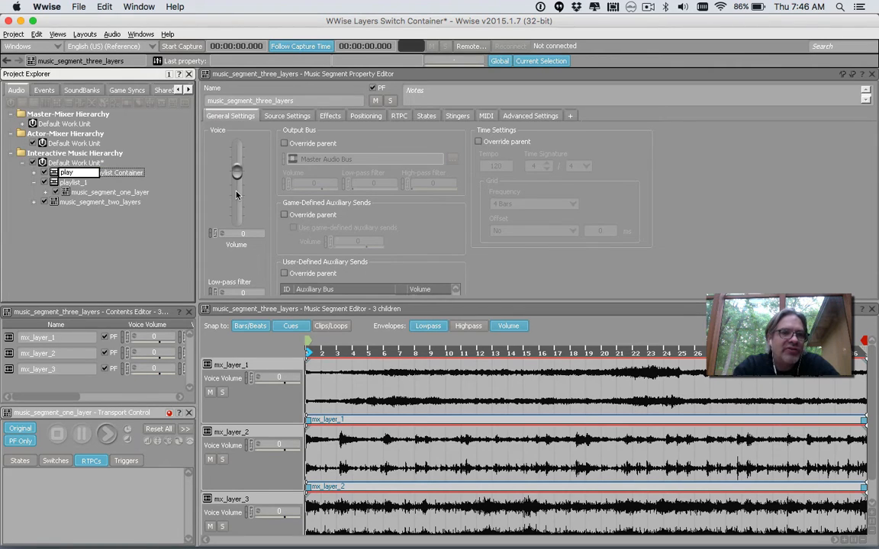
text(list_2)
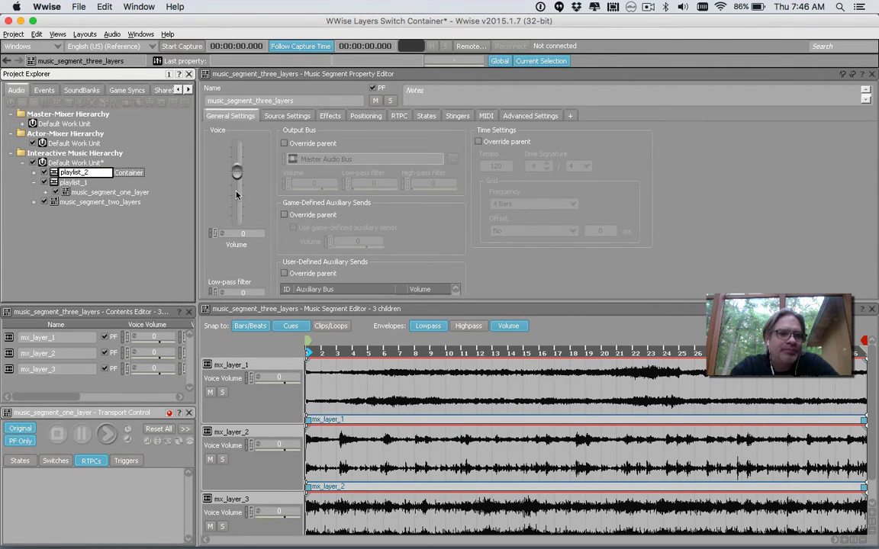
key(Return)
click(34, 173)
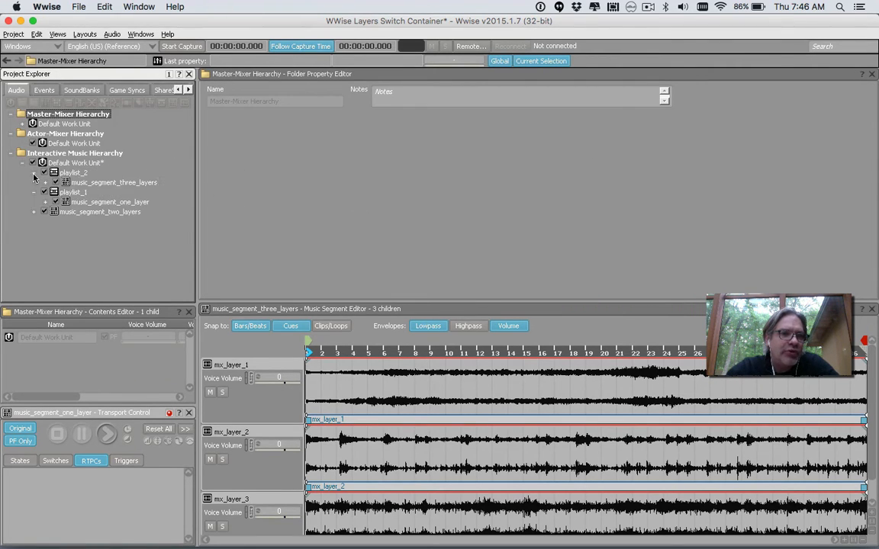
- Rename the three-layer segment's playlist container to playlist_3 and add music_segment_three_layers to its Sequence Continuous group
click(84, 174)
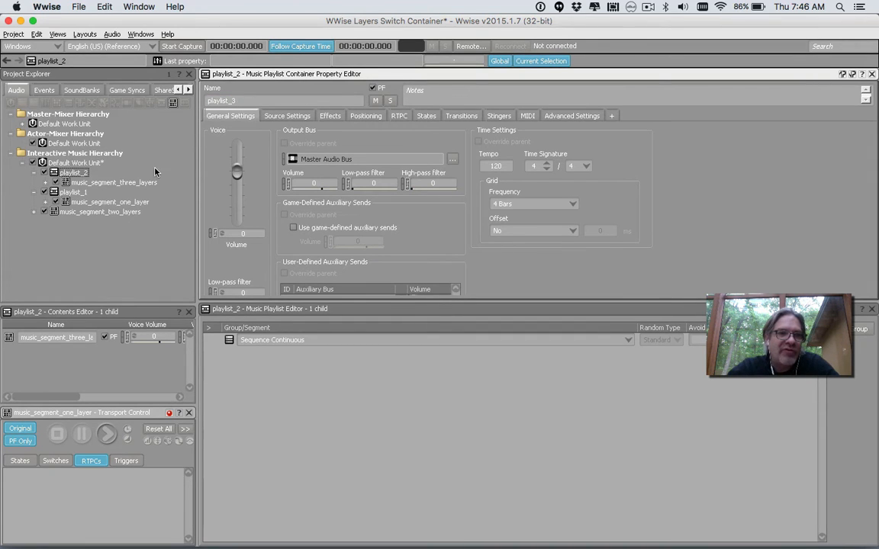
key(Return)
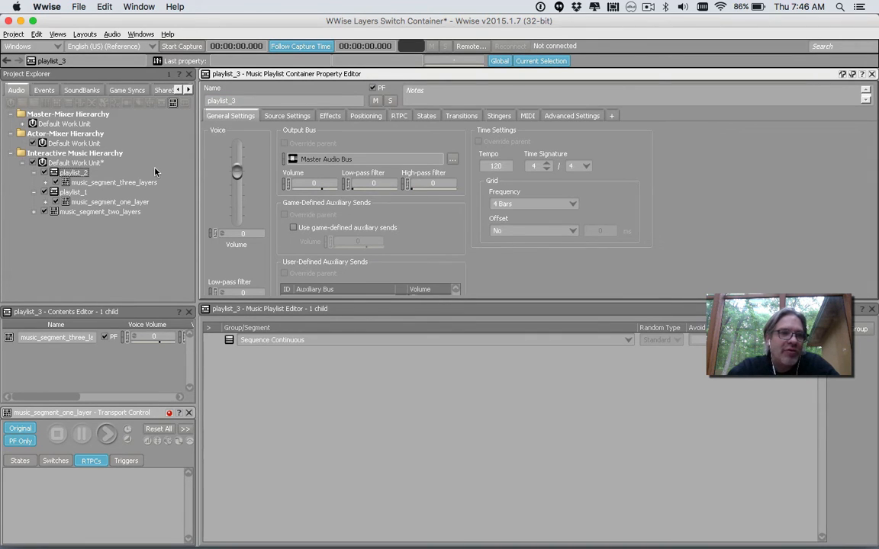
click(84, 182)
click(74, 172)
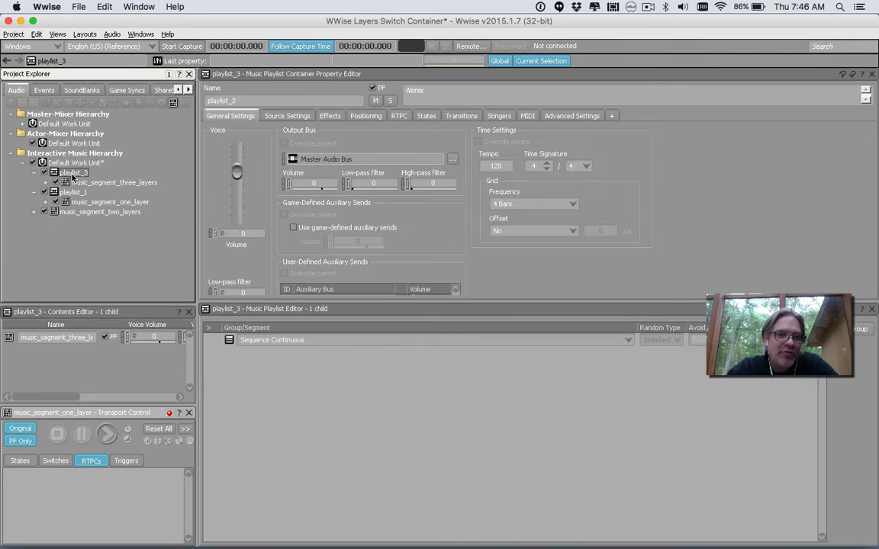
drag(84, 182, 349, 355)
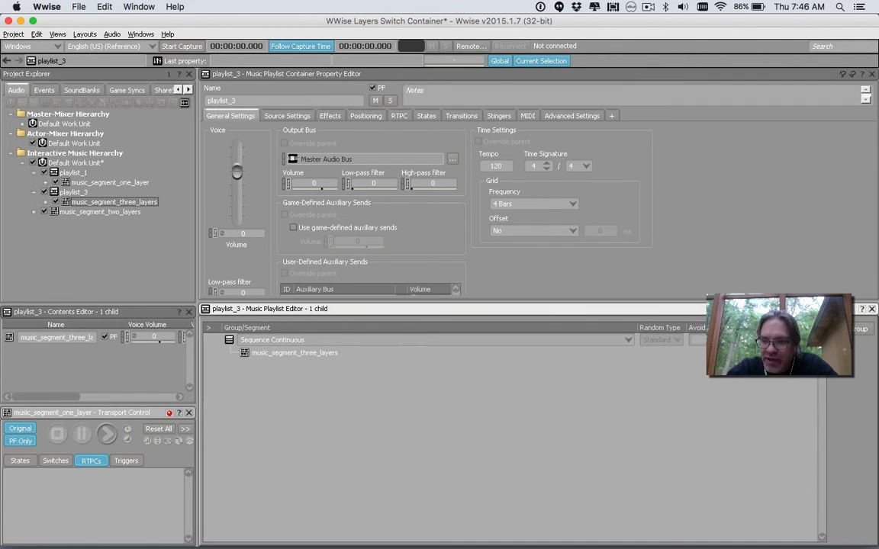
- Create a new parent Music Playlist Container named playlist_2 for music_segment_two_layers
click(101, 213)
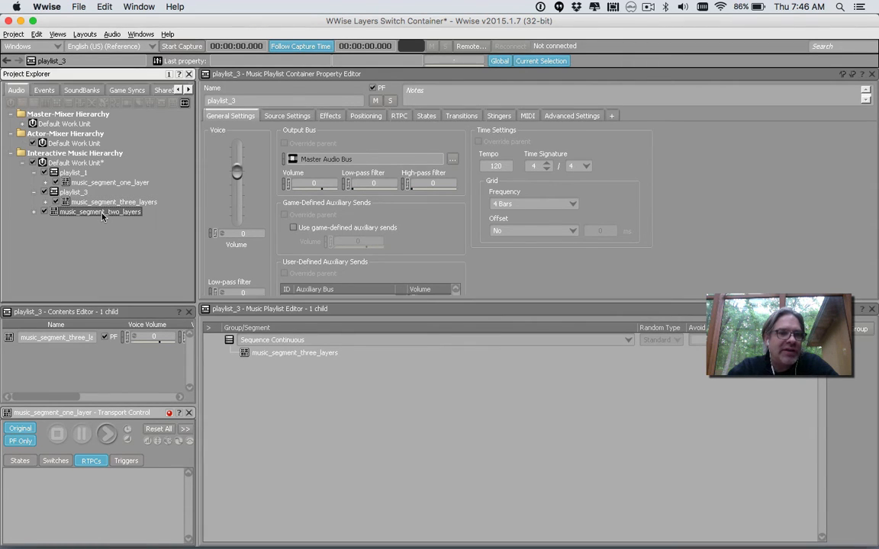
right_click(103, 213)
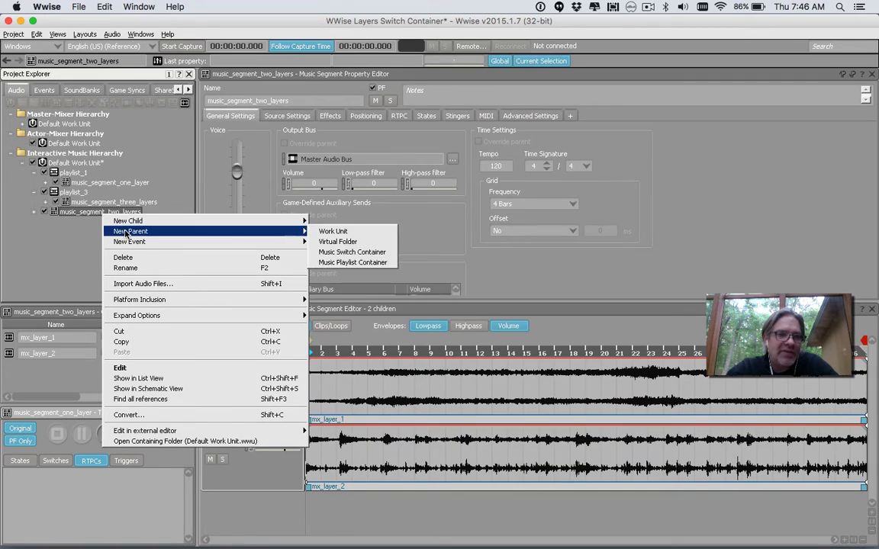
mouse_move(288, 232)
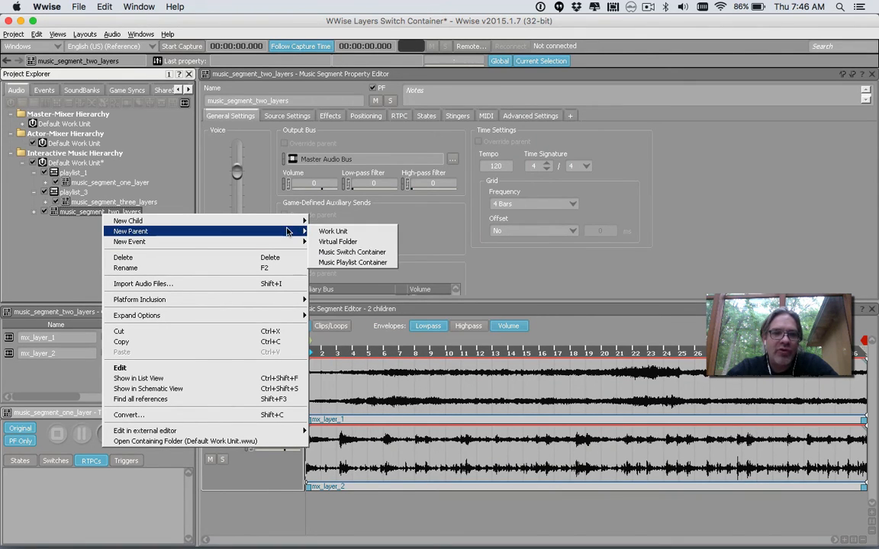
click(360, 263)
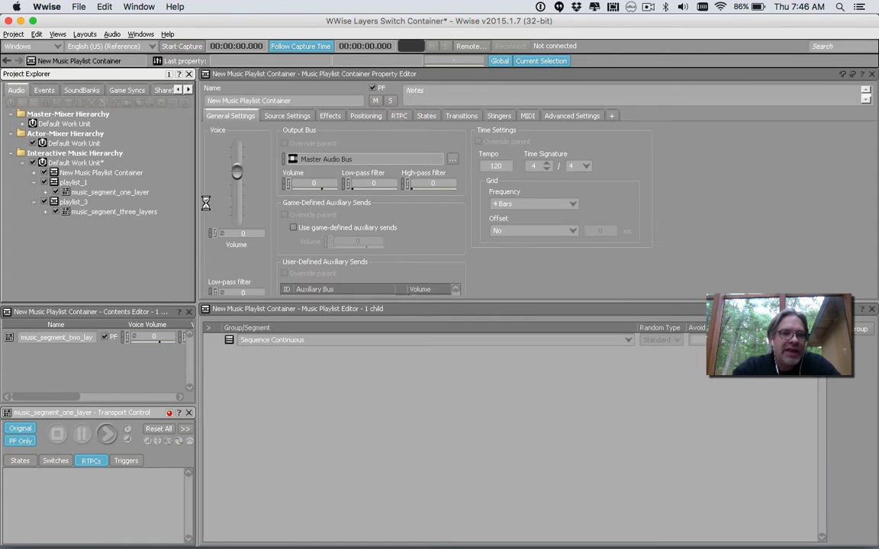
click(292, 101)
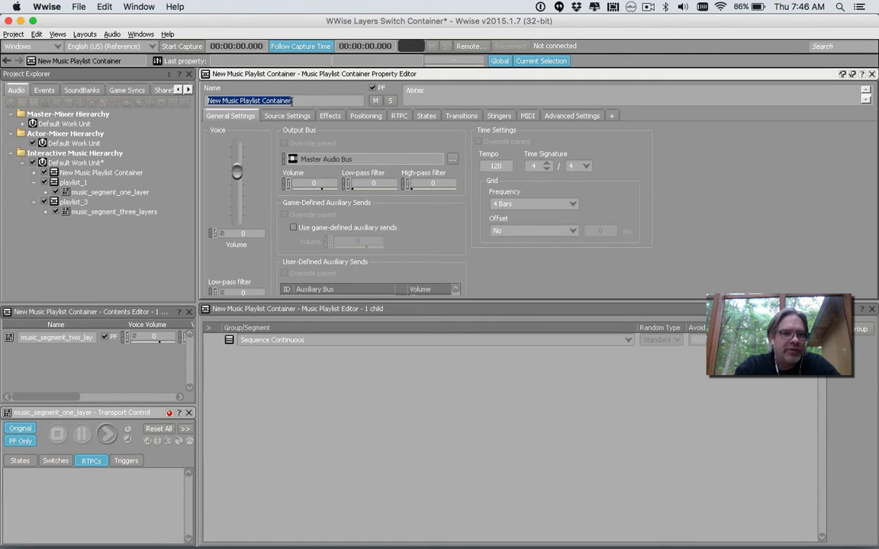
text(playlist_)
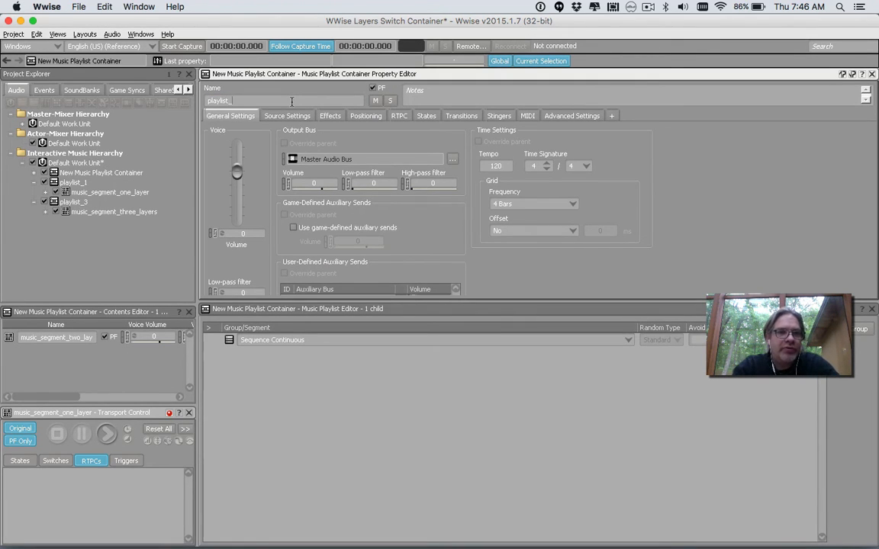
text(2)
key(Return)
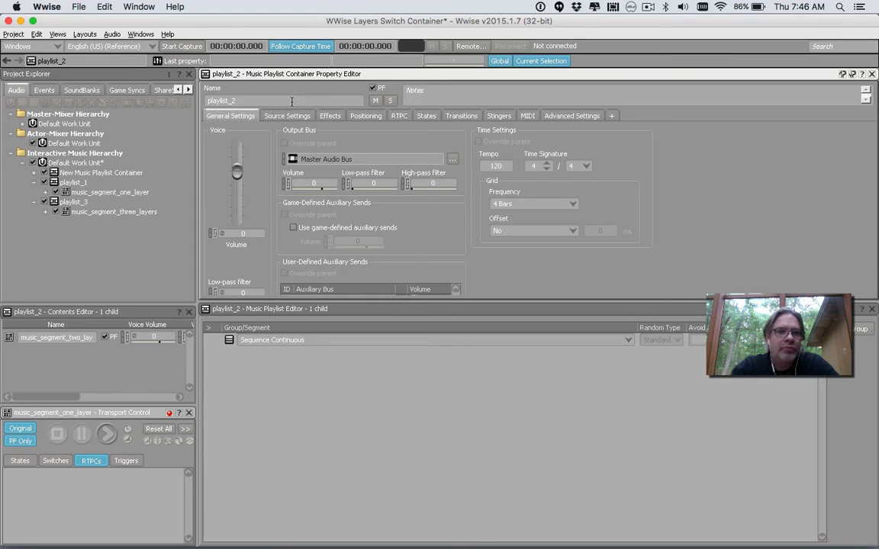
- Add music_segment_two_layers to the Sequence Continuous group in playlist_2's Music Playlist Editor and save the project
click(94, 183)
click(77, 184)
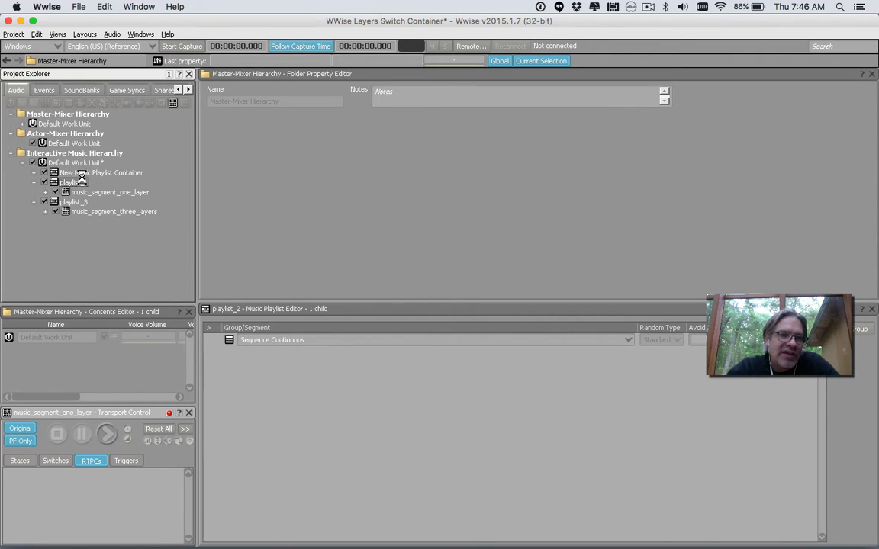
click(84, 174)
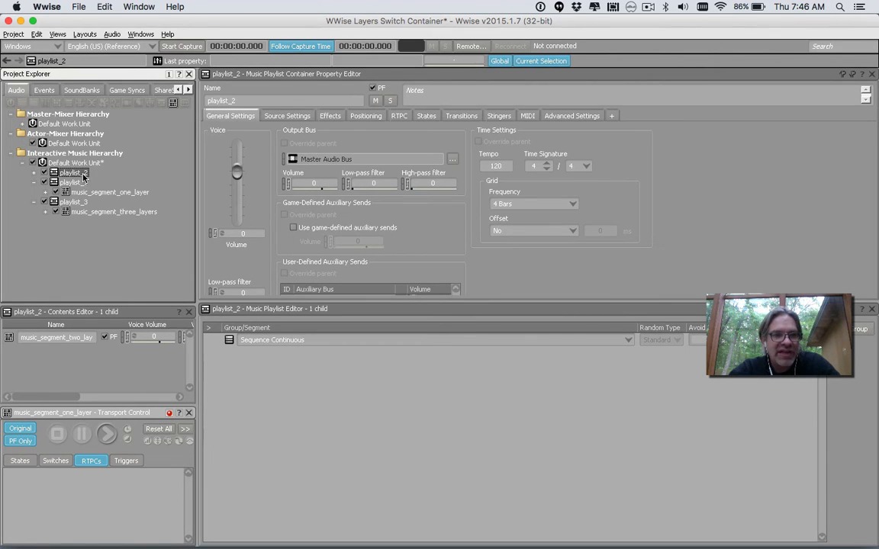
click(33, 172)
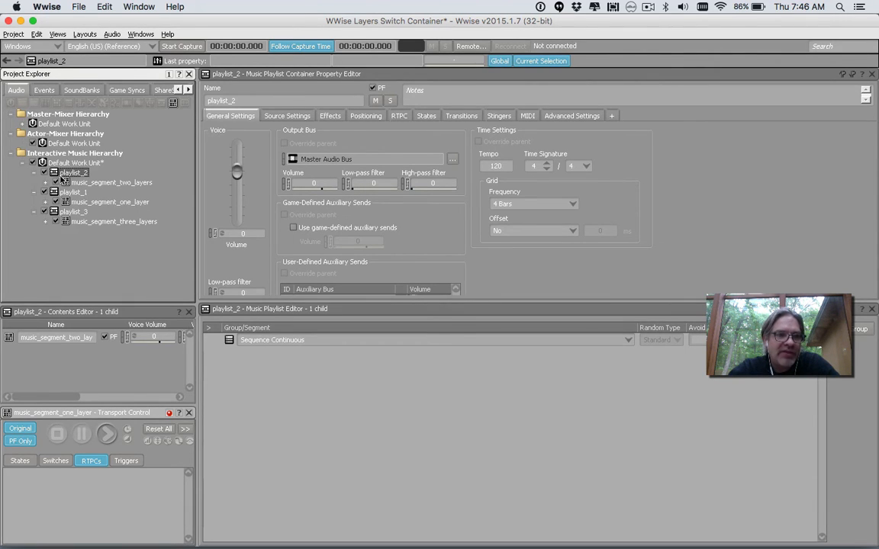
drag(70, 184, 366, 344)
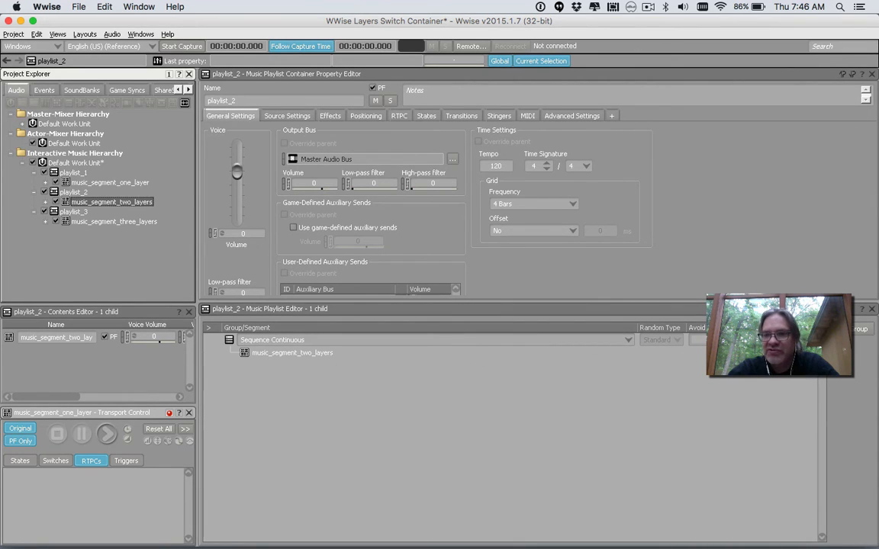
click(752, 341)
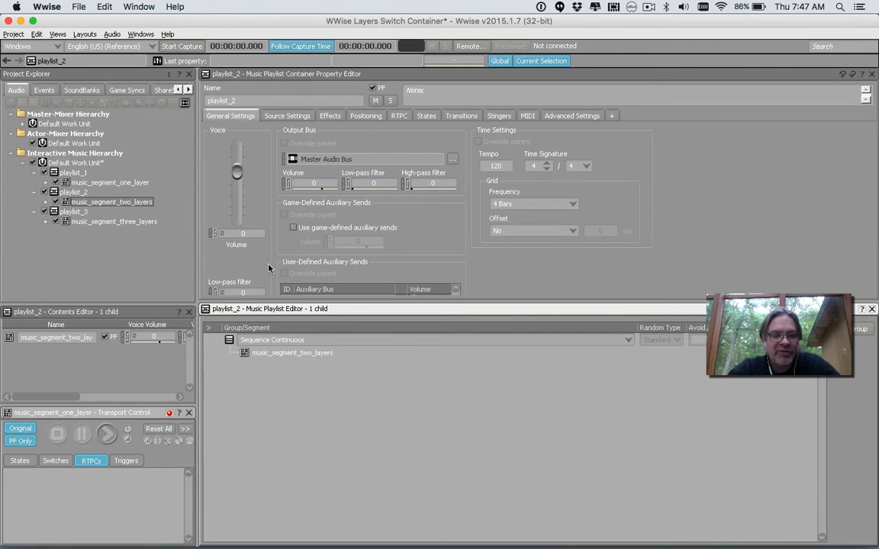
key(ctrl+s)
- Create a new parent Music Switch Container for playlist_1, playlist_2 and playlist_3, and expand it to show its children
click(152, 246)
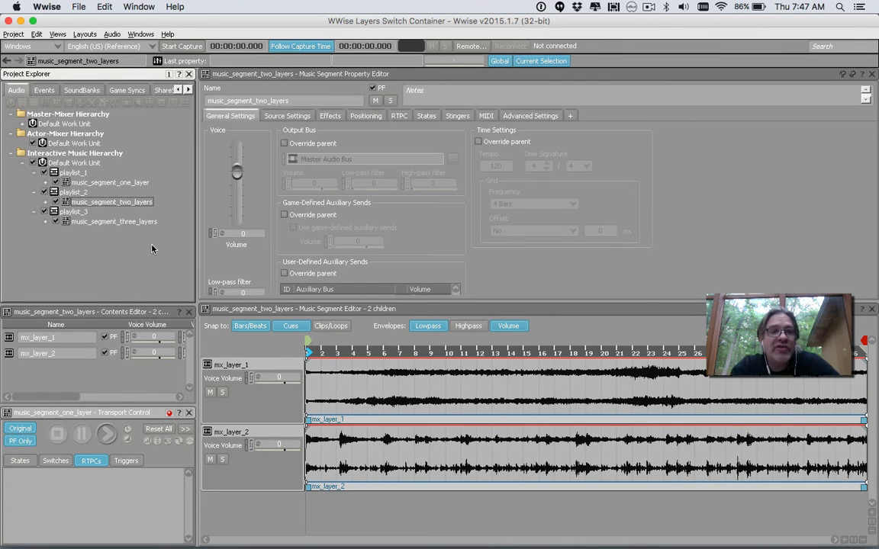
click(34, 173)
click(34, 183)
click(33, 192)
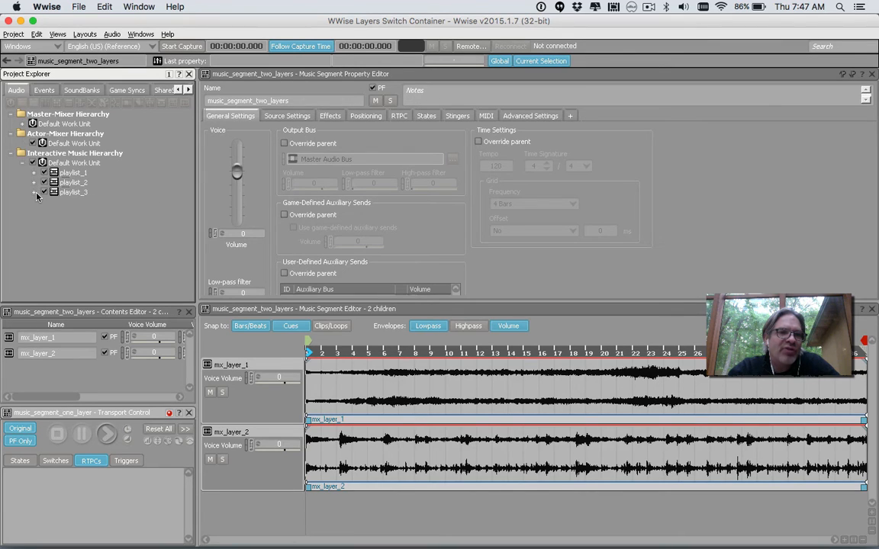
click(73, 172)
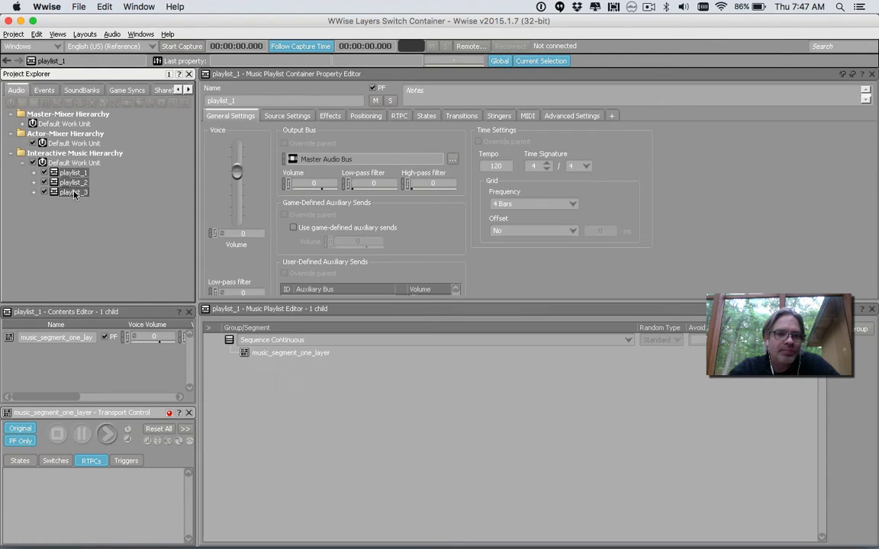
right_click(74, 194)
mouse_move(103, 211)
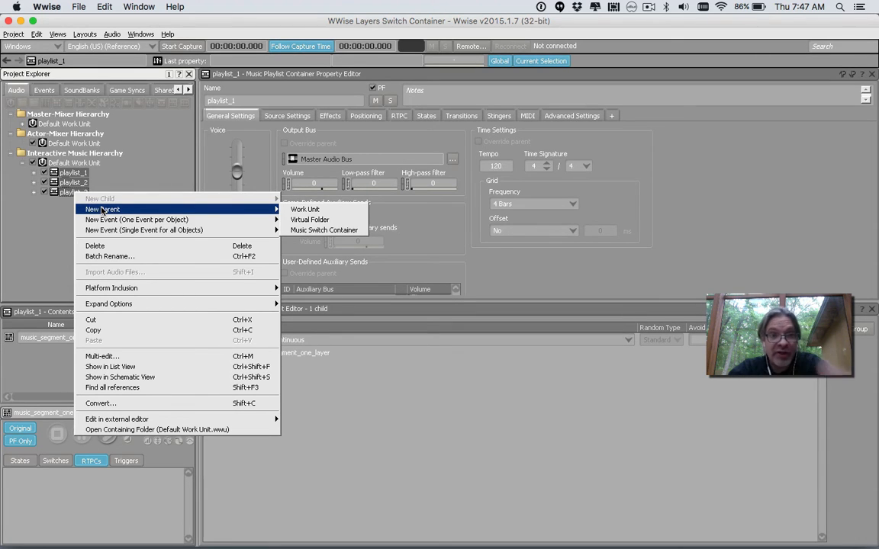
click(318, 230)
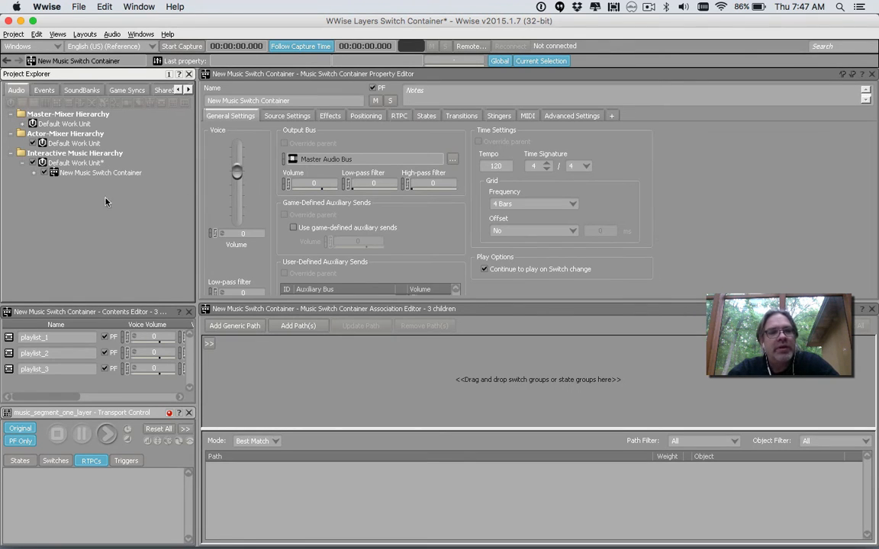
click(34, 172)
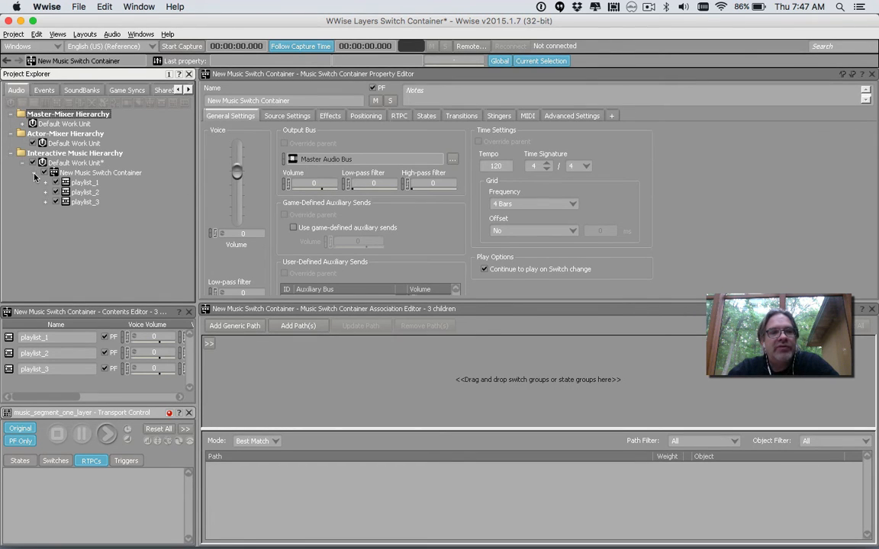
click(94, 174)
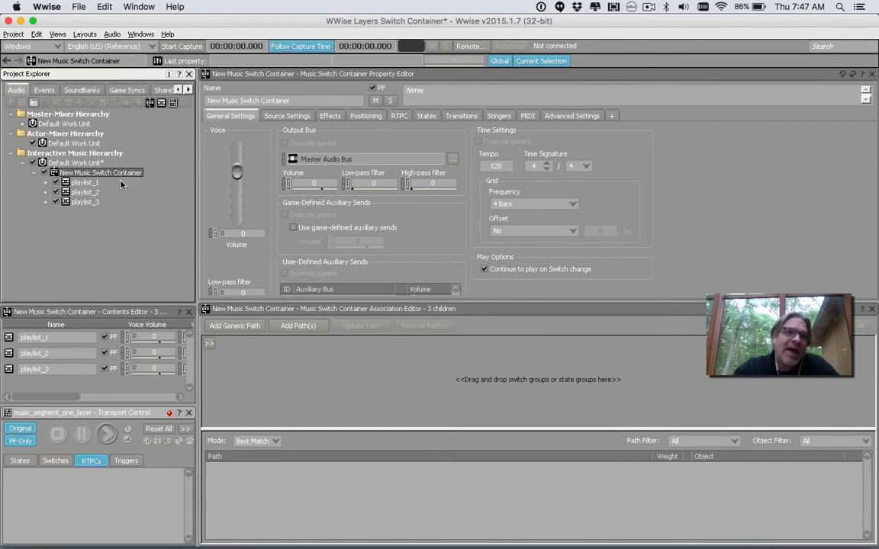
- Create a State Group named Distance_To_Enemies in the Default Work Unit under States
click(122, 90)
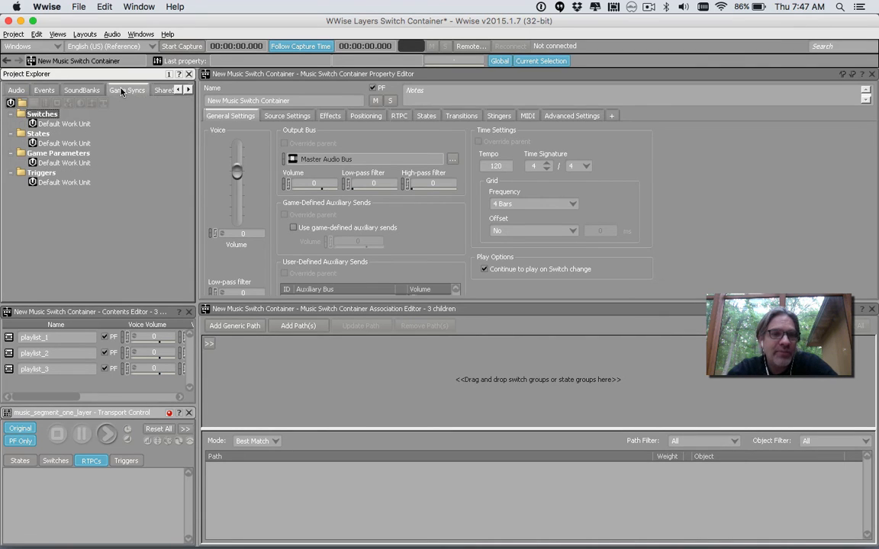
click(55, 142)
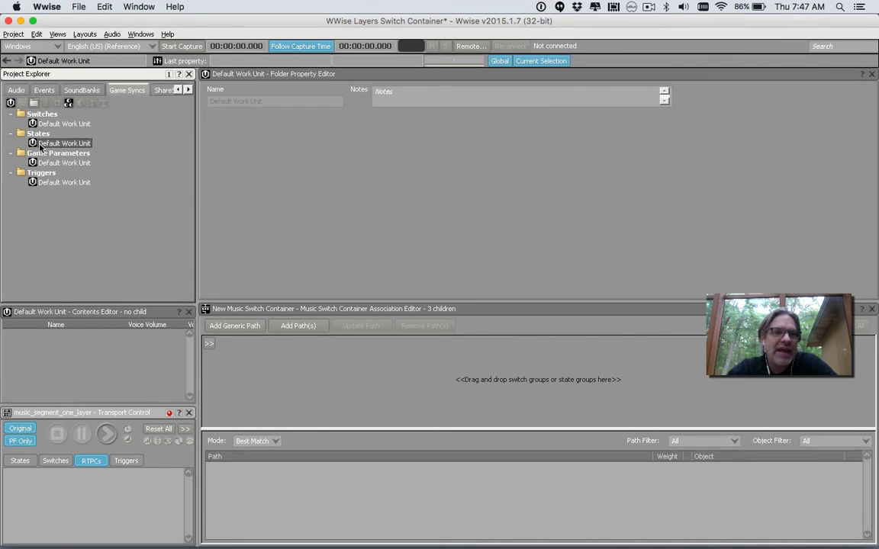
right_click(45, 148)
mouse_move(77, 152)
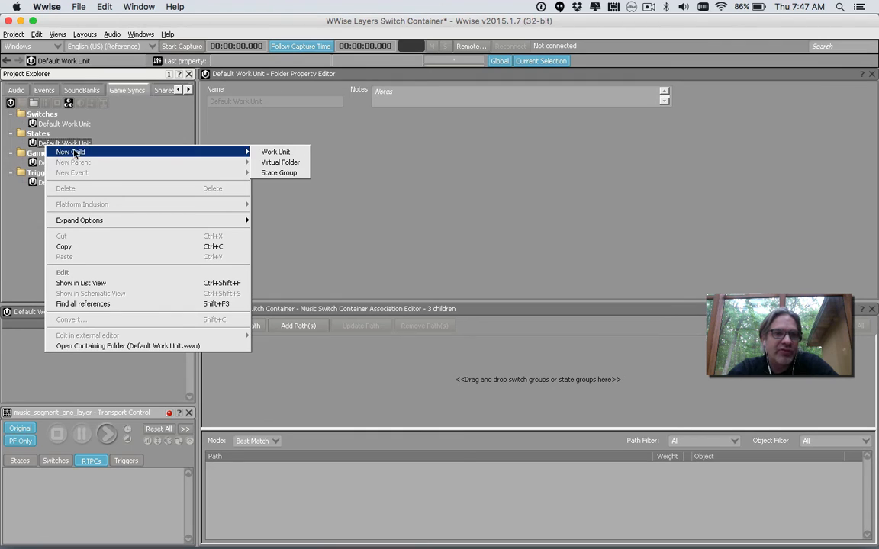
click(279, 173)
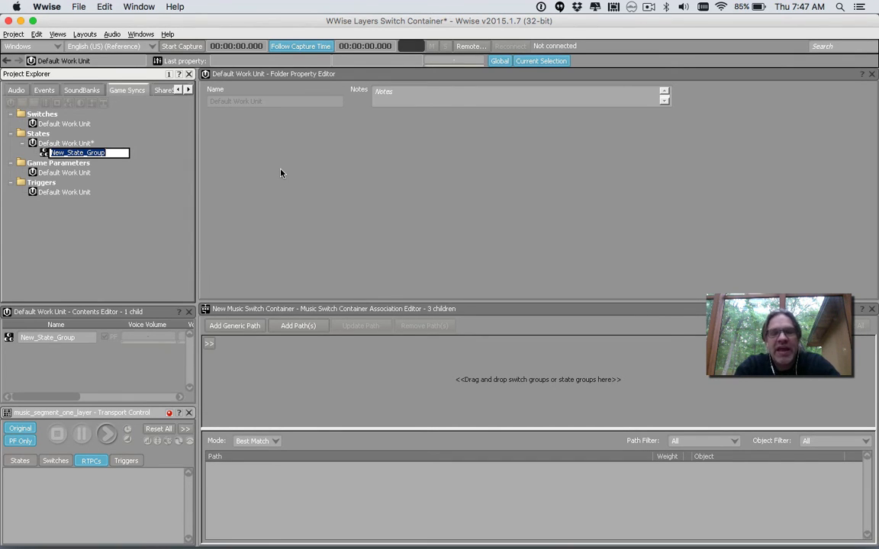
text(Dista)
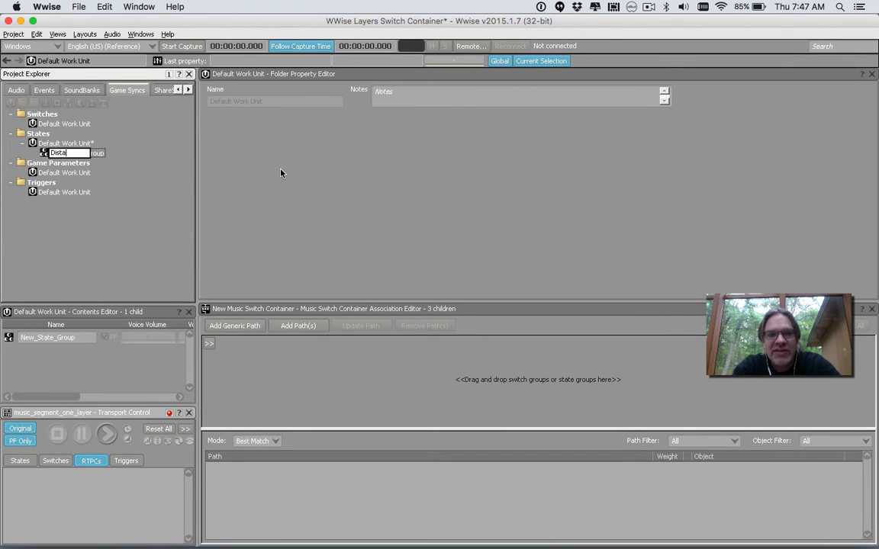
text(nce_To)
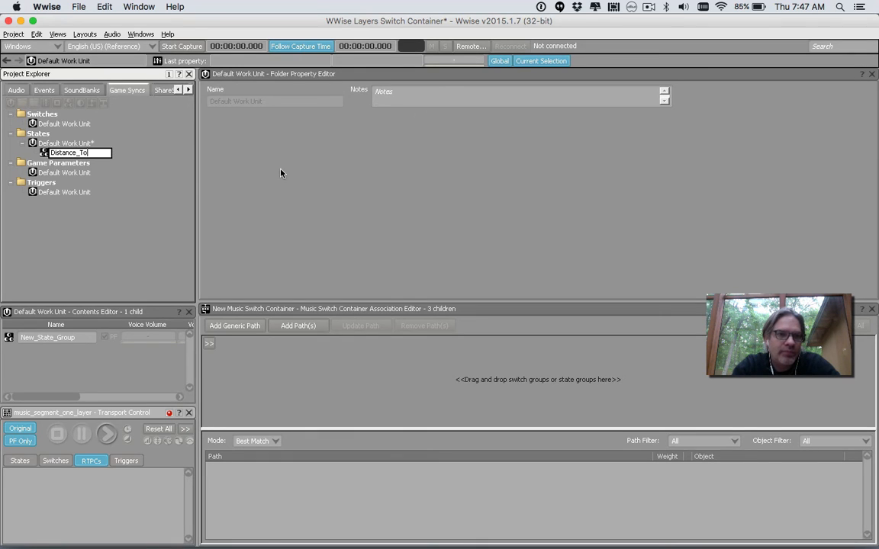
text(_En)
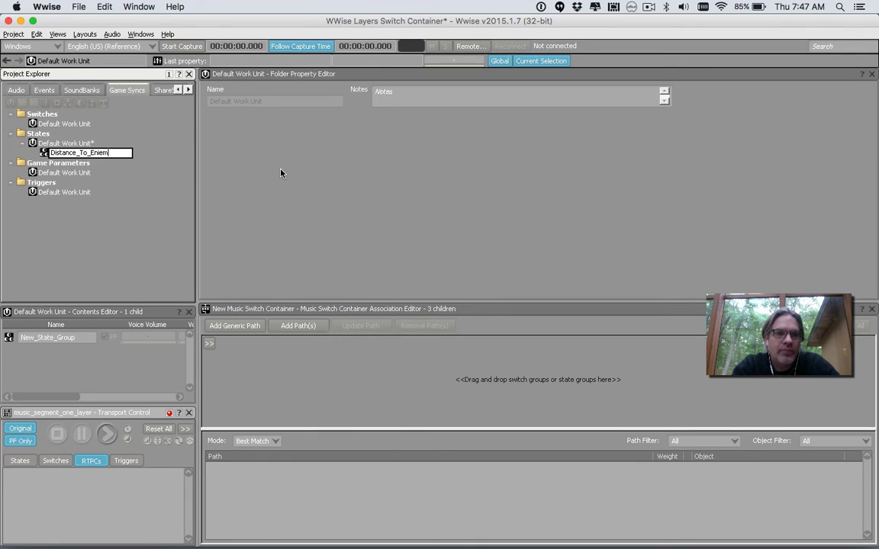
text(emies)
key(Return)
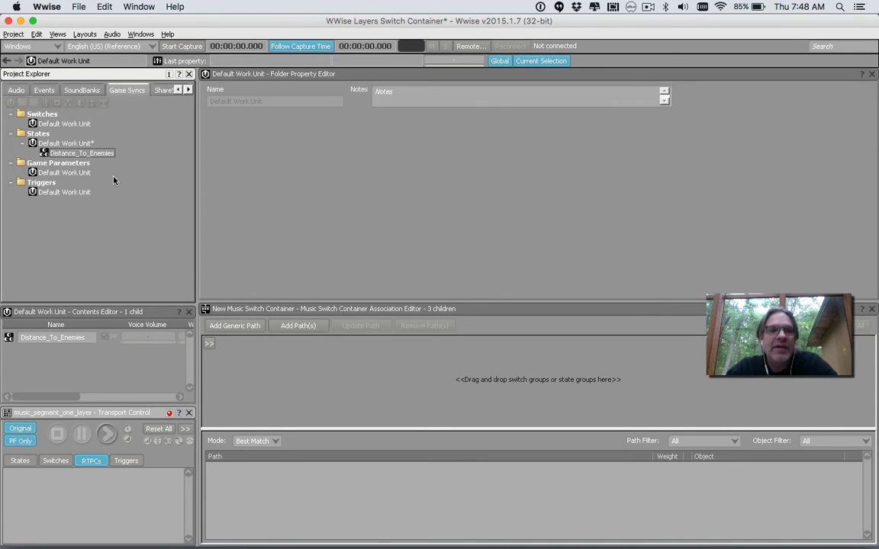
- Add a child State named Close to the Distance_To_Enemies State Group
right_click(87, 157)
mouse_move(115, 162)
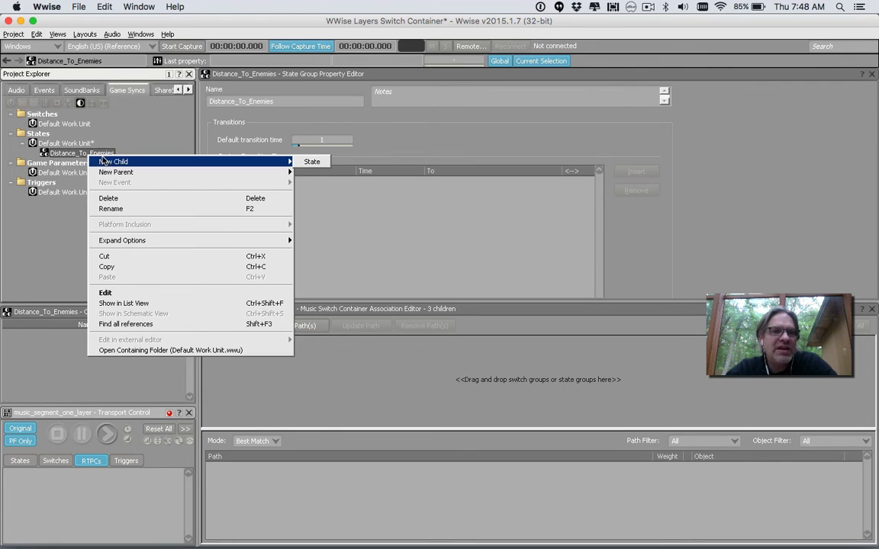
click(311, 163)
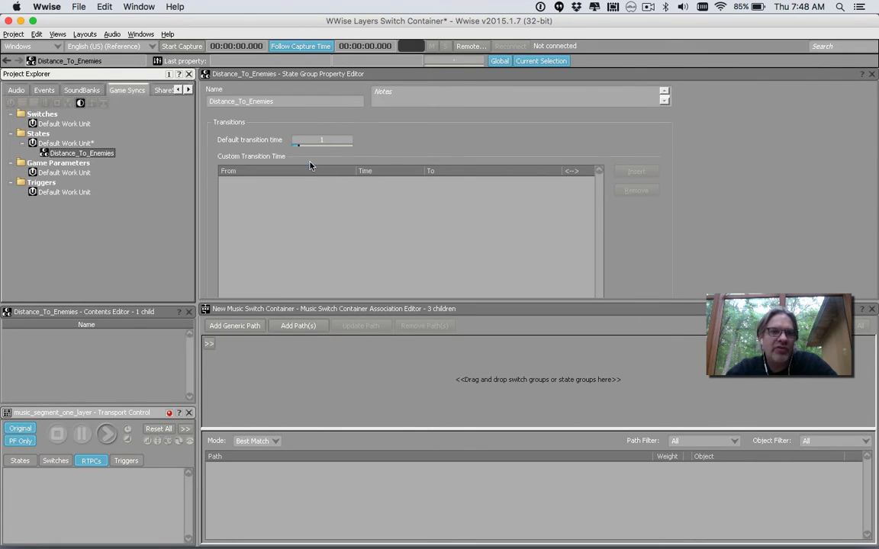
text(Close)
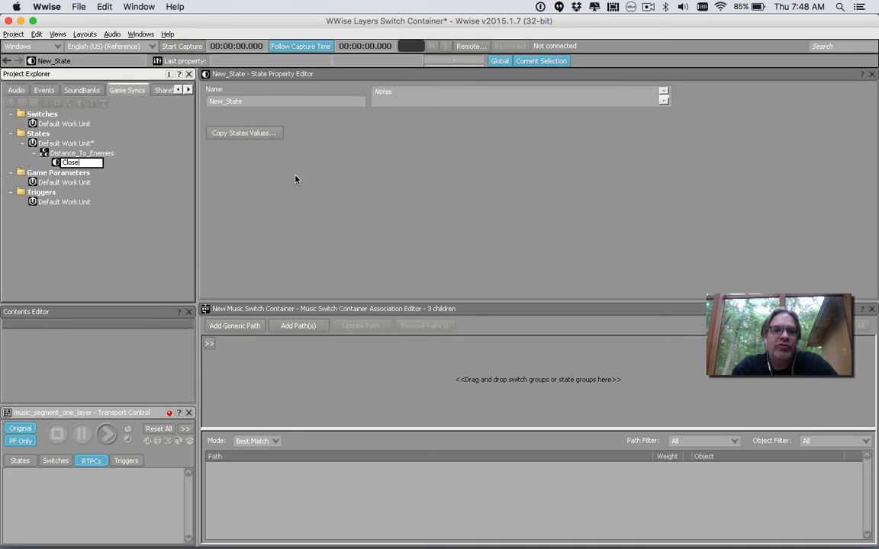
key(Return)
- Add a second State named Medium to the Distance_To_Enemies group
click(95, 154)
right_click(101, 155)
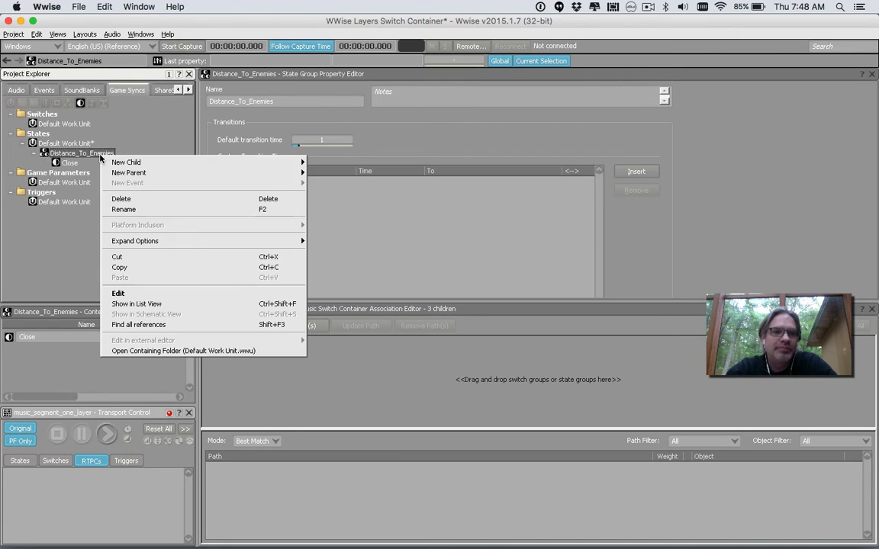
mouse_move(131, 163)
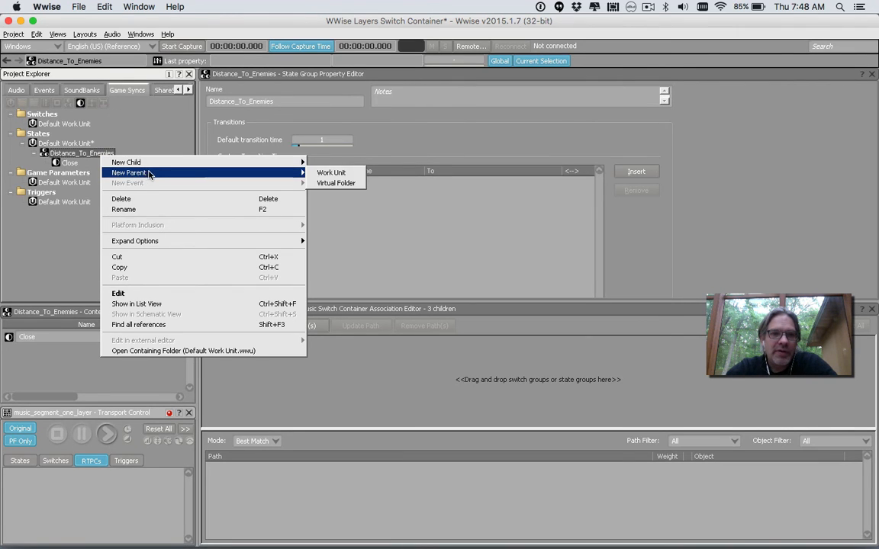
click(312, 166)
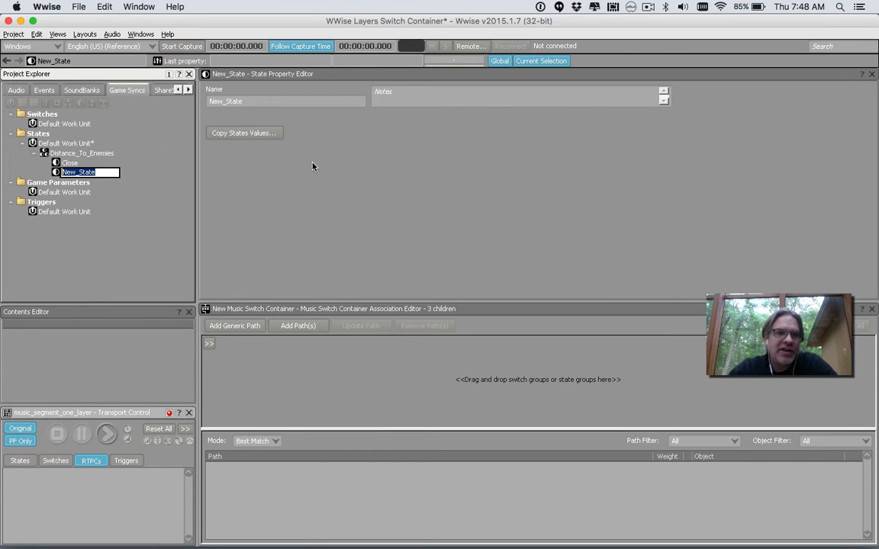
text(Medium)
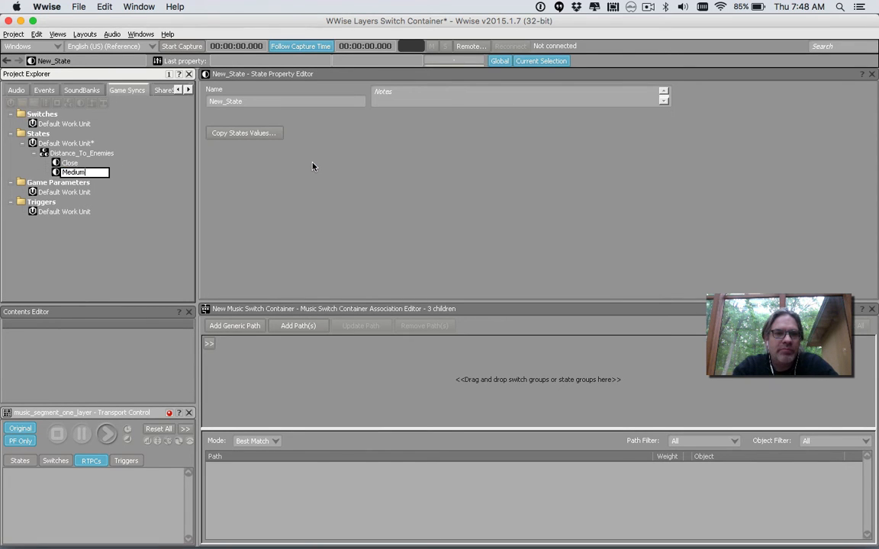
key(Return)
- Add a third State named Far to the Distance_To_Enemies group
click(96, 154)
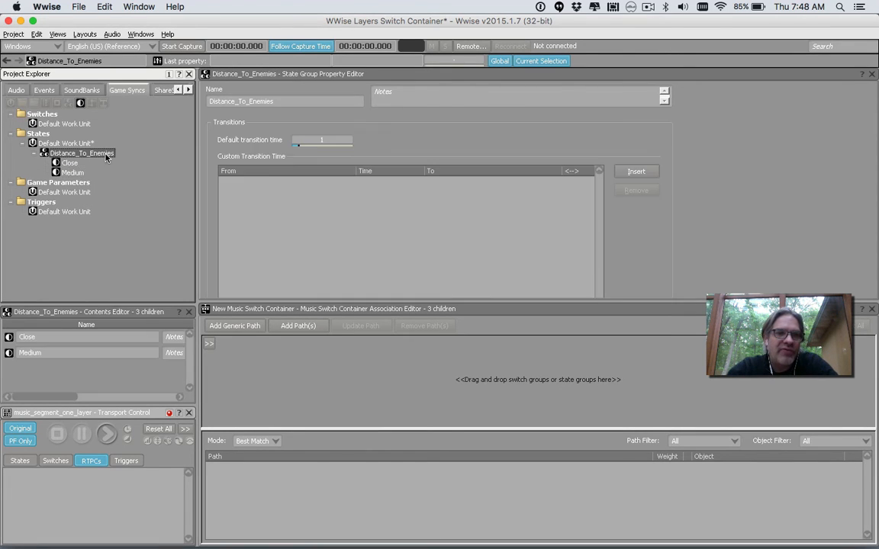
right_click(98, 155)
click(325, 161)
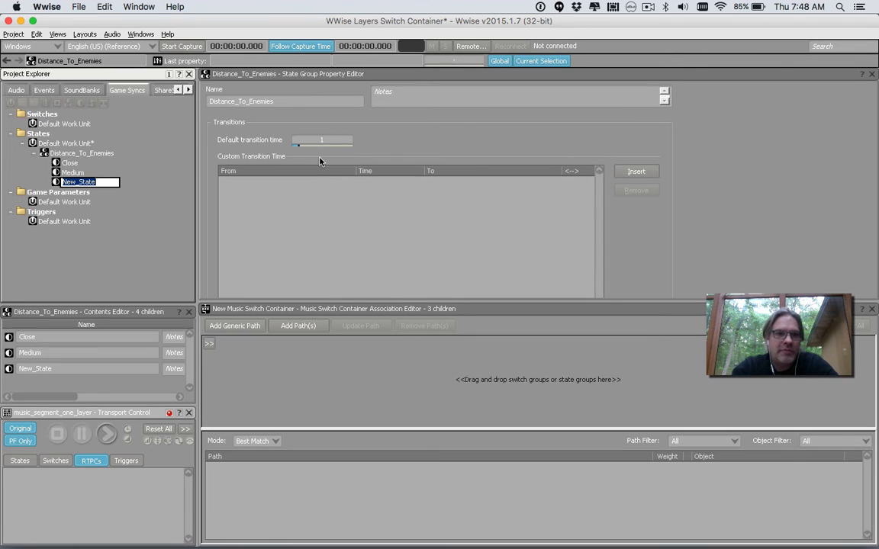
text(Far)
key(Return)
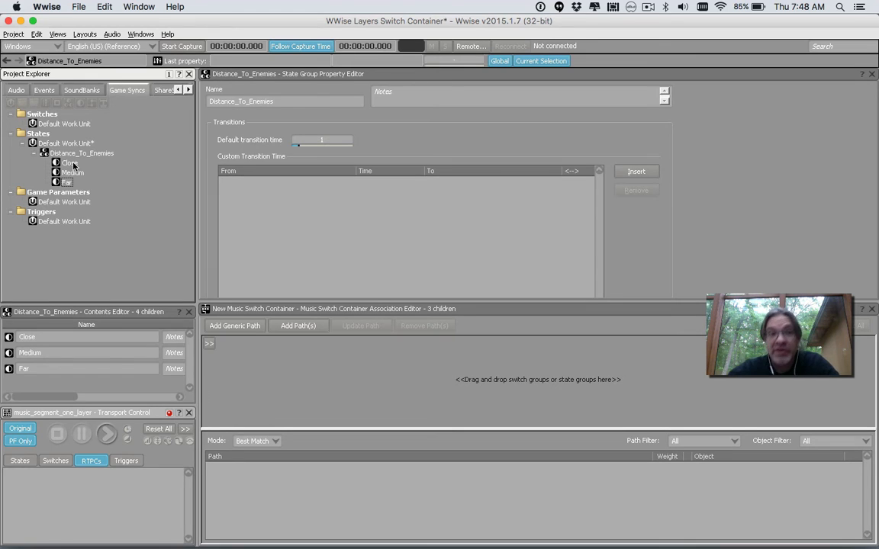
- Assign the Distance_To_Enemies State Group to the New Music Switch Container in its Association Editor
click(23, 91)
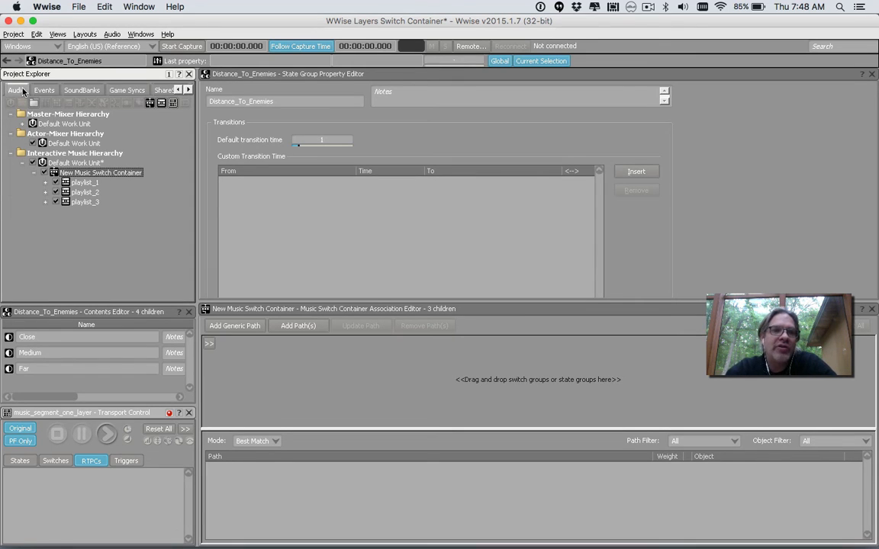
click(83, 183)
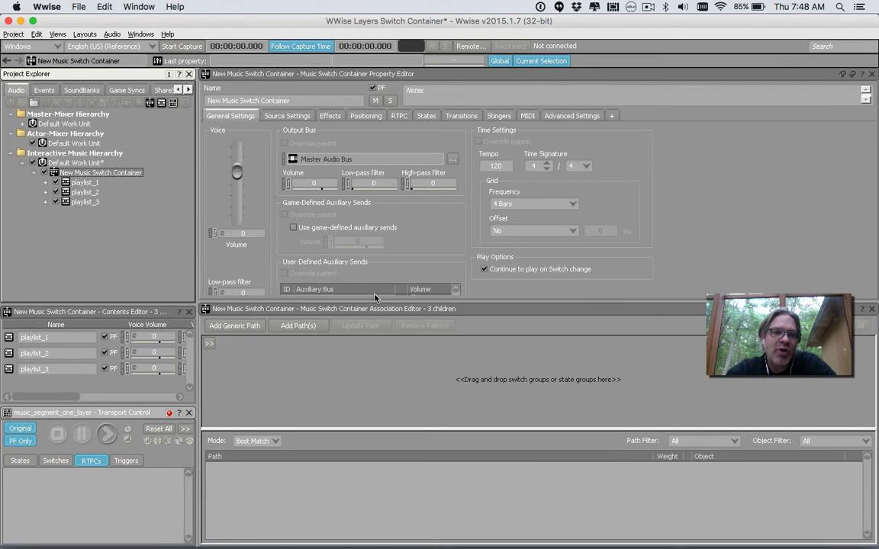
click(209, 343)
mouse_move(235, 356)
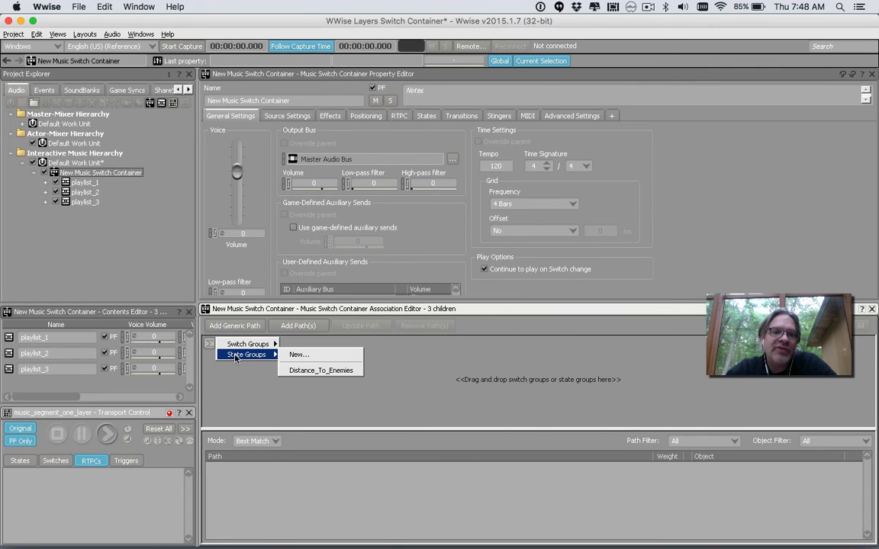
click(293, 372)
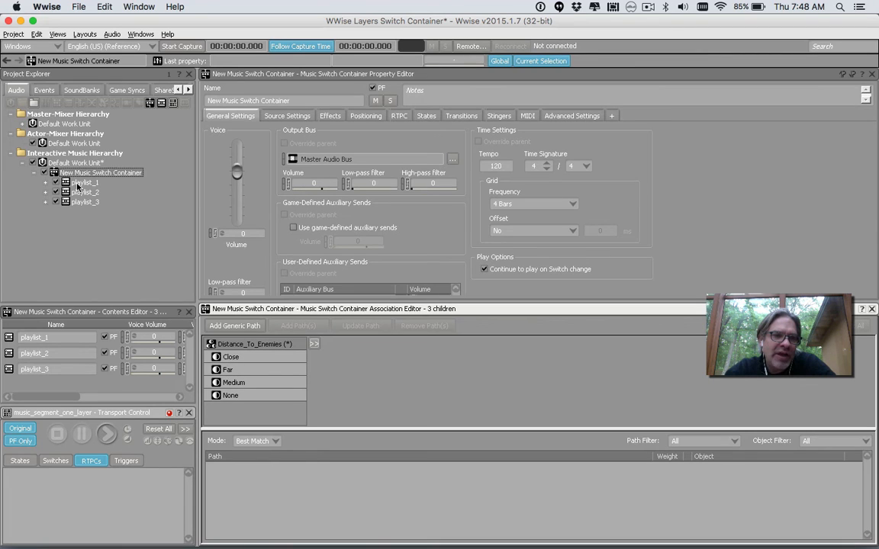
- Associate playlist_1 with the Far state, playlist_2 with Medium and playlist_3 with Close
drag(76, 183, 241, 377)
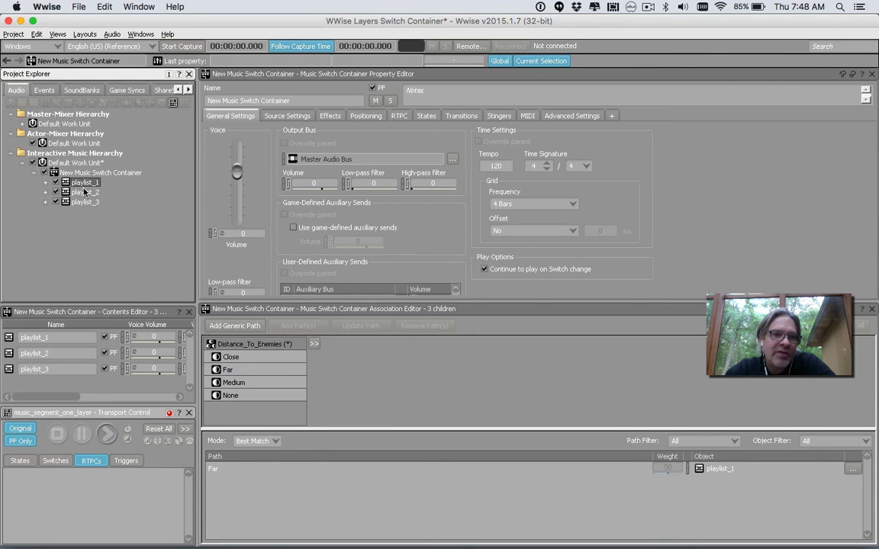
drag(86, 193, 238, 382)
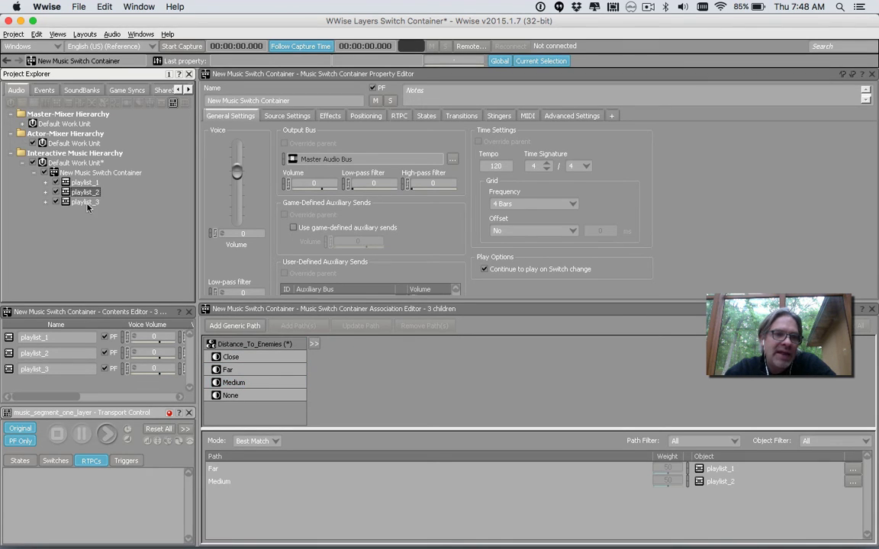
drag(88, 204, 232, 359)
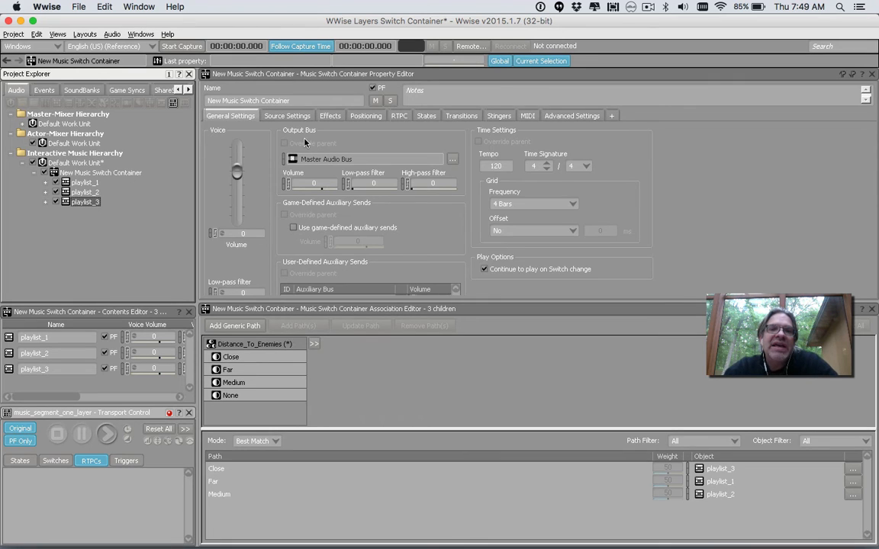
- Set the switch container's Any-to-Any transition to exit the source at Immediate and sync the destination to Same Time as Playing Segment
click(105, 174)
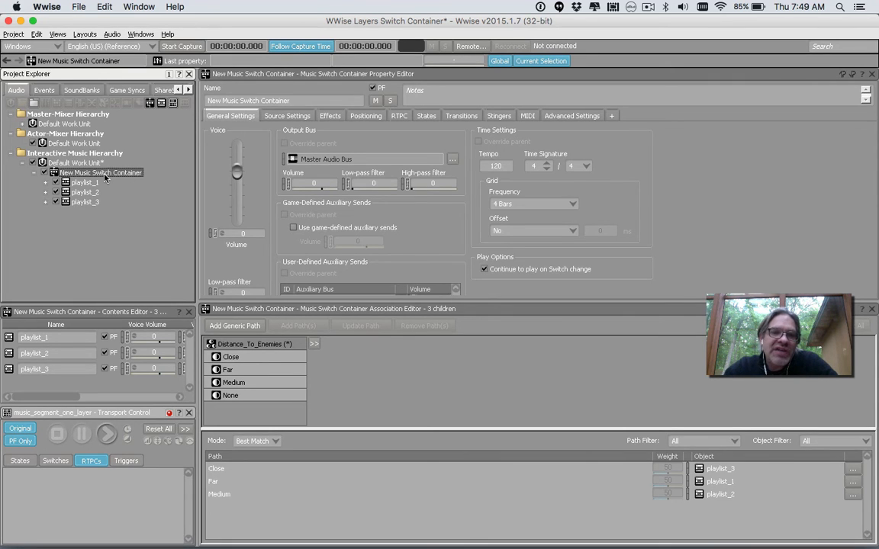
click(460, 116)
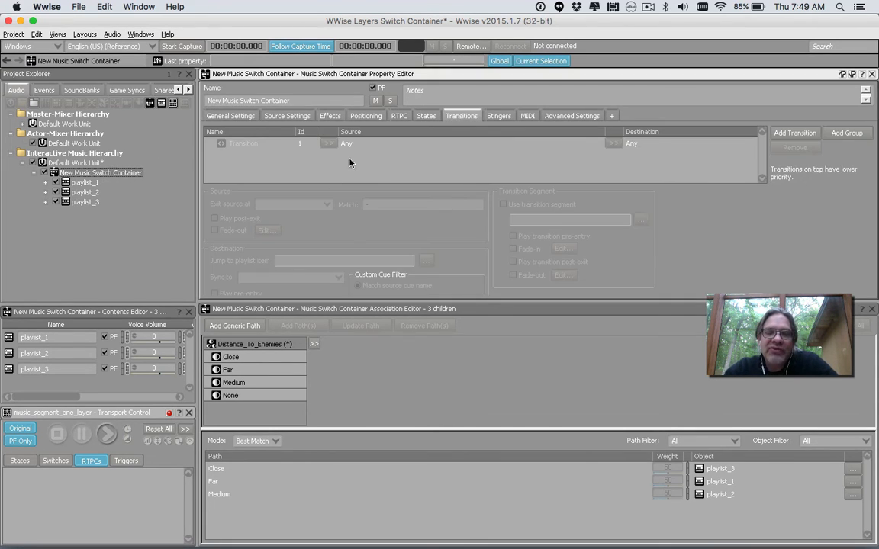
click(383, 145)
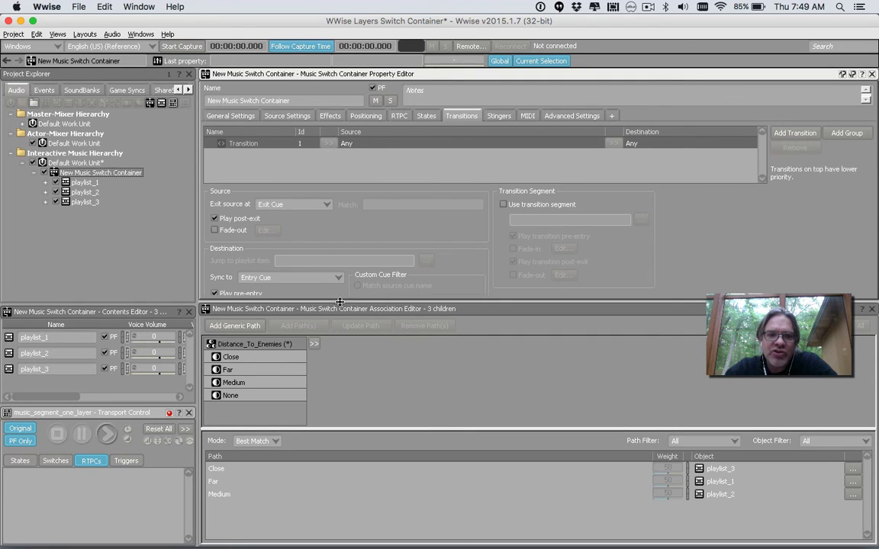
drag(344, 300, 345, 322)
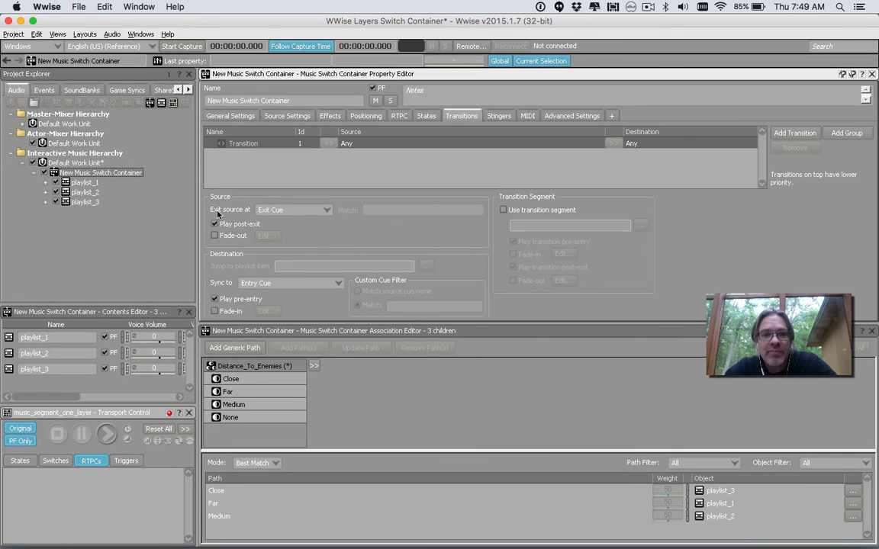
click(276, 211)
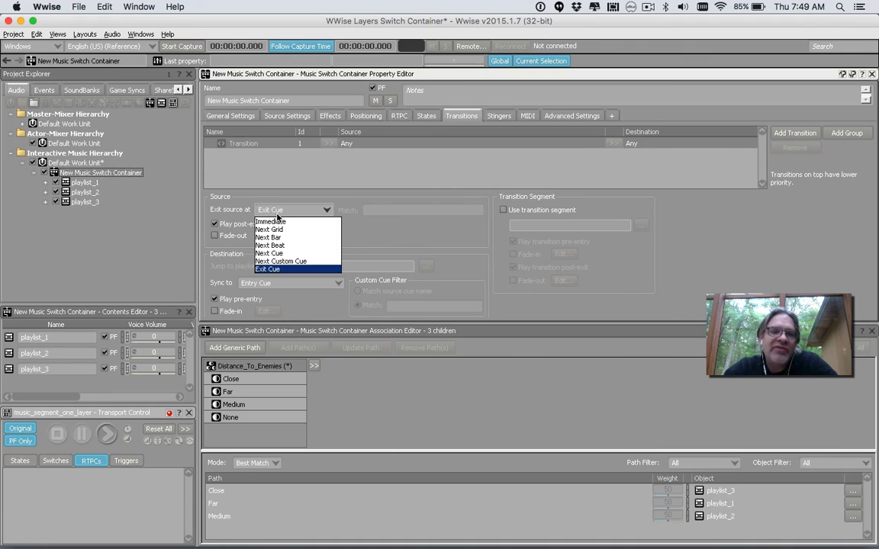
click(282, 223)
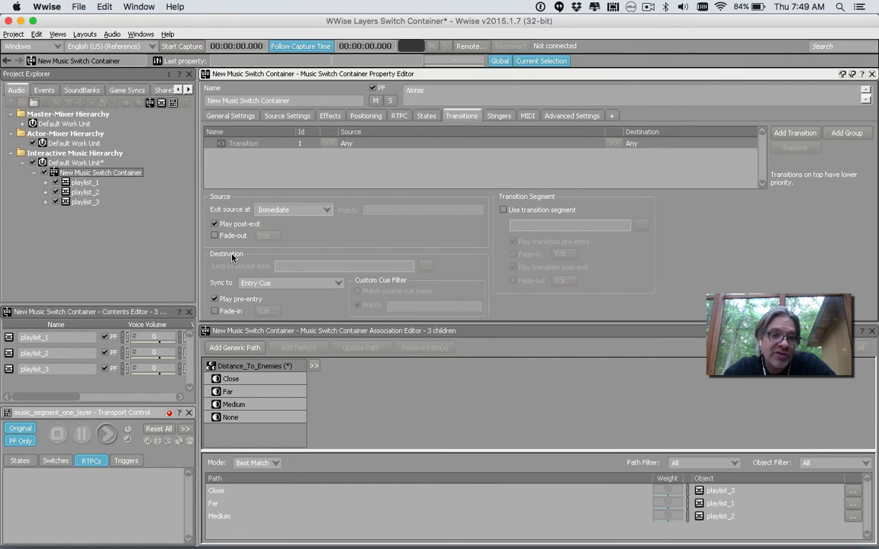
click(242, 283)
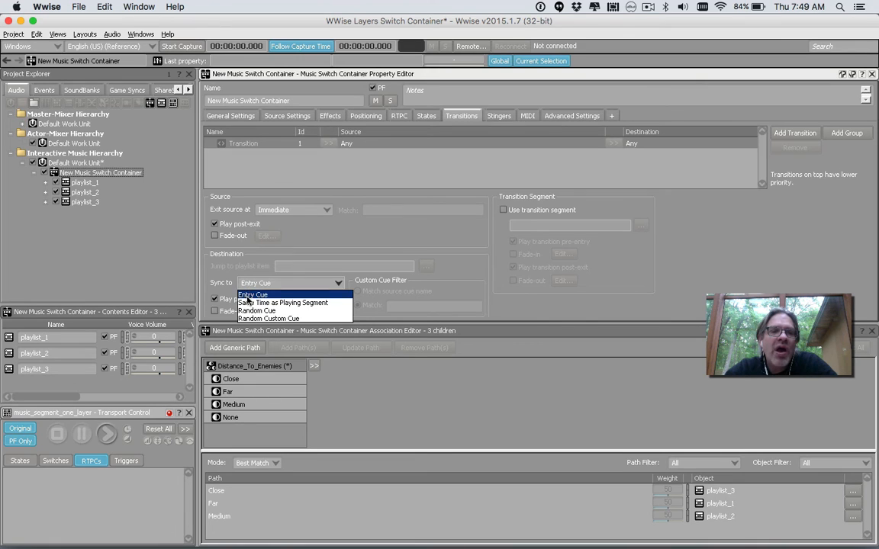
click(272, 304)
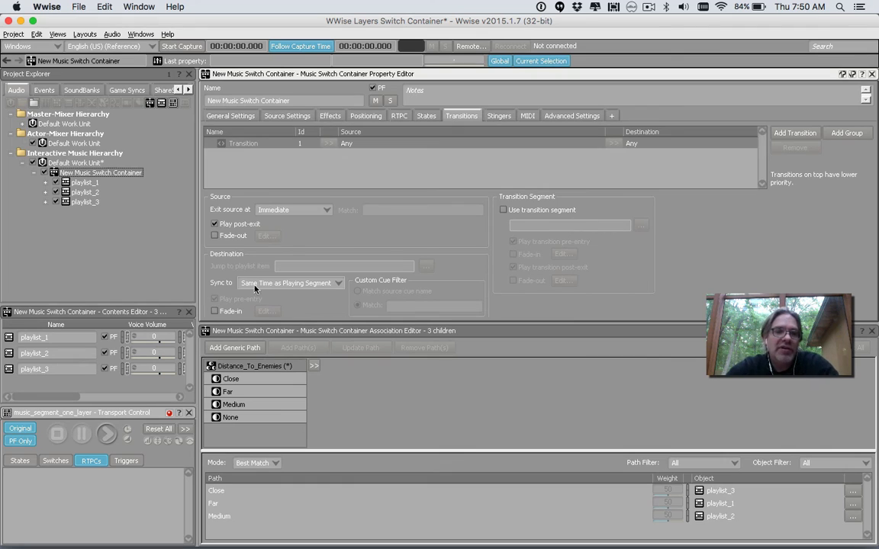
- Enable the source fade-out on the Any-to-Any transition and set its time to 4 and its offset to 4
click(215, 236)
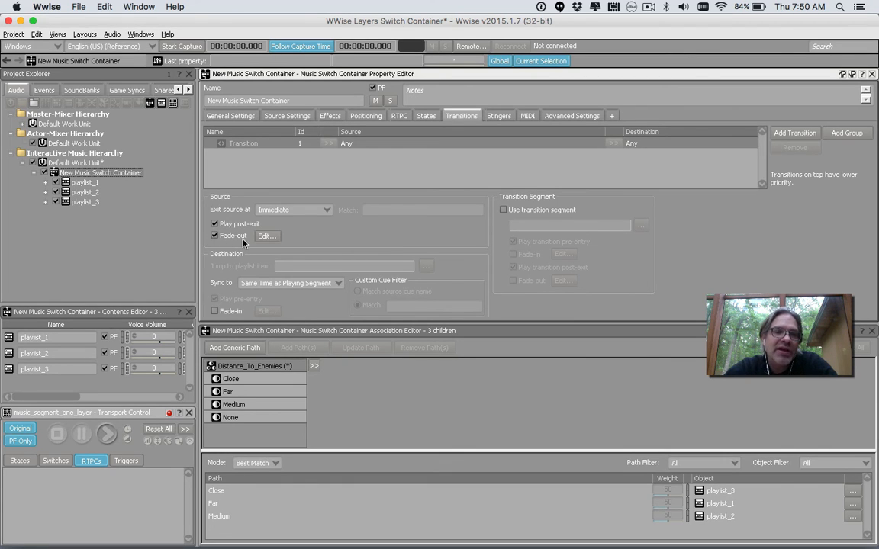
click(266, 236)
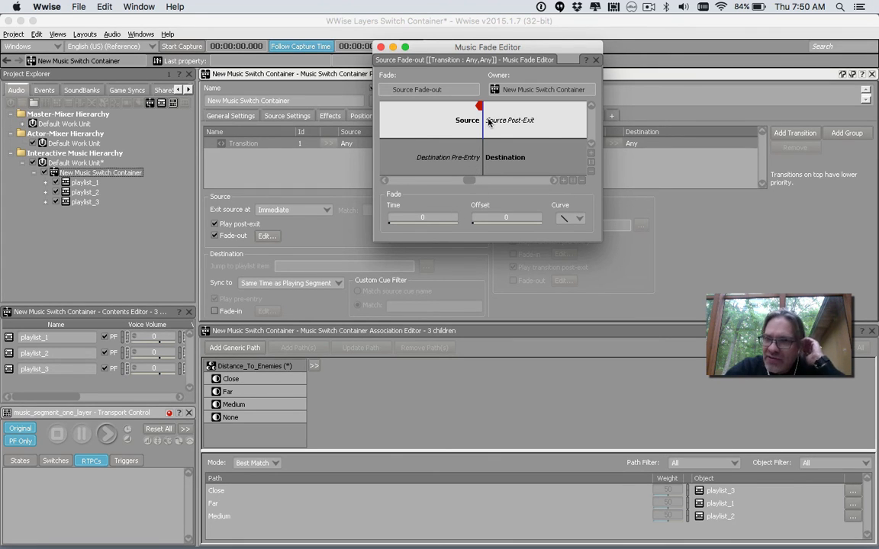
click(445, 216)
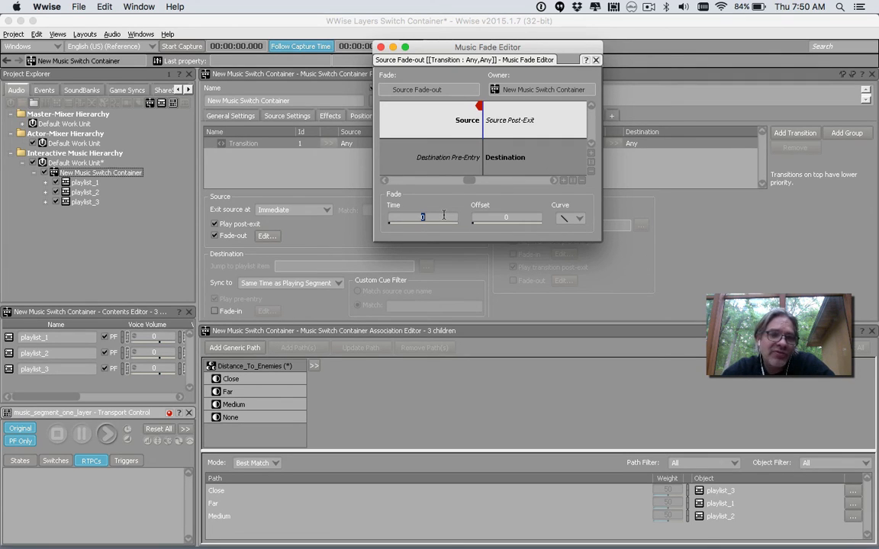
text(4)
key(Tab)
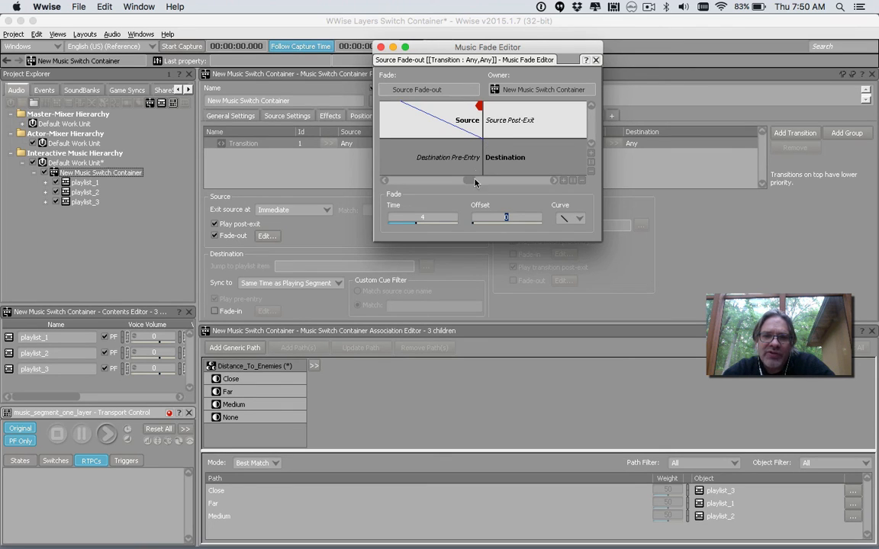
text(4)
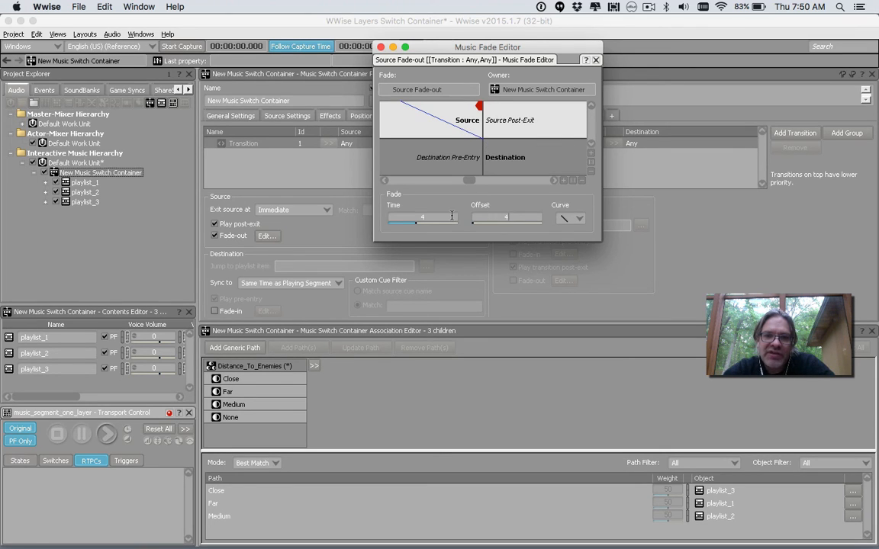
key(Tab)
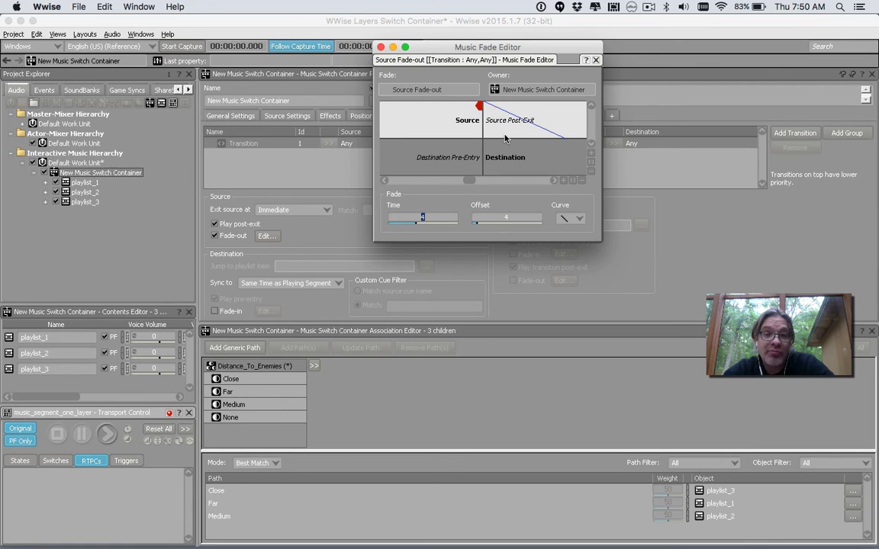
- Give the source fade-out a convex curve that starts gently and ends steeply, and set its offset to 2
click(574, 219)
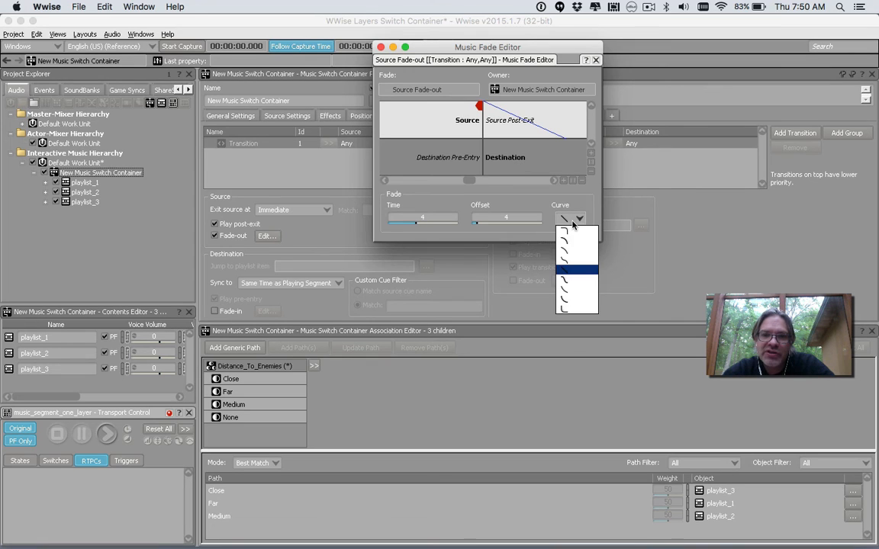
click(566, 231)
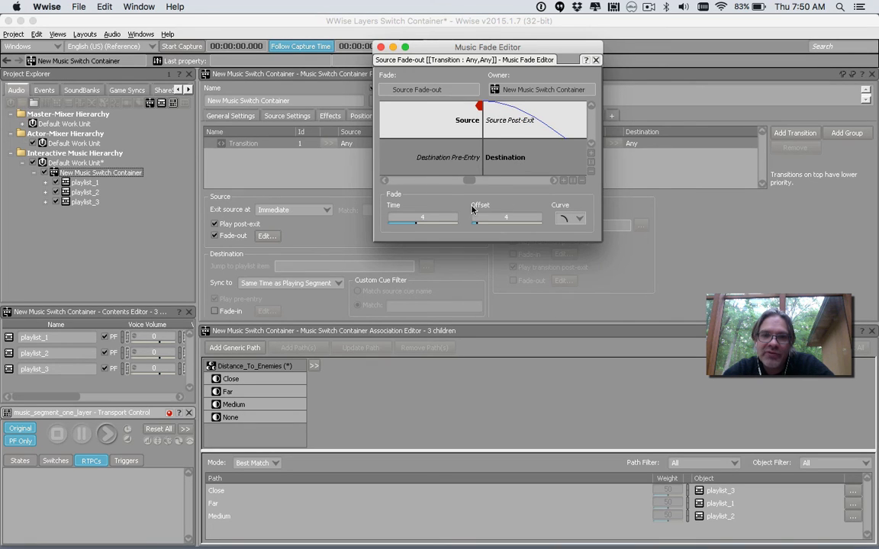
click(446, 216)
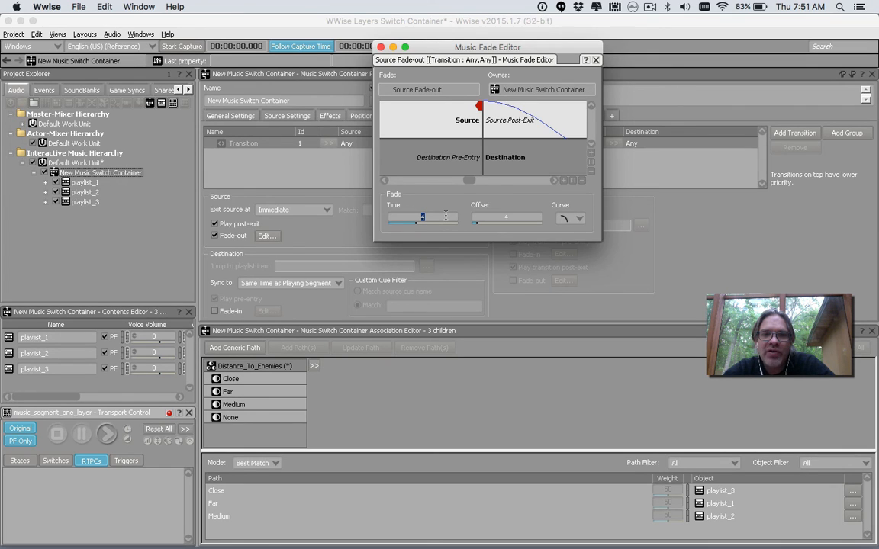
click(504, 219)
text(2)
click(446, 217)
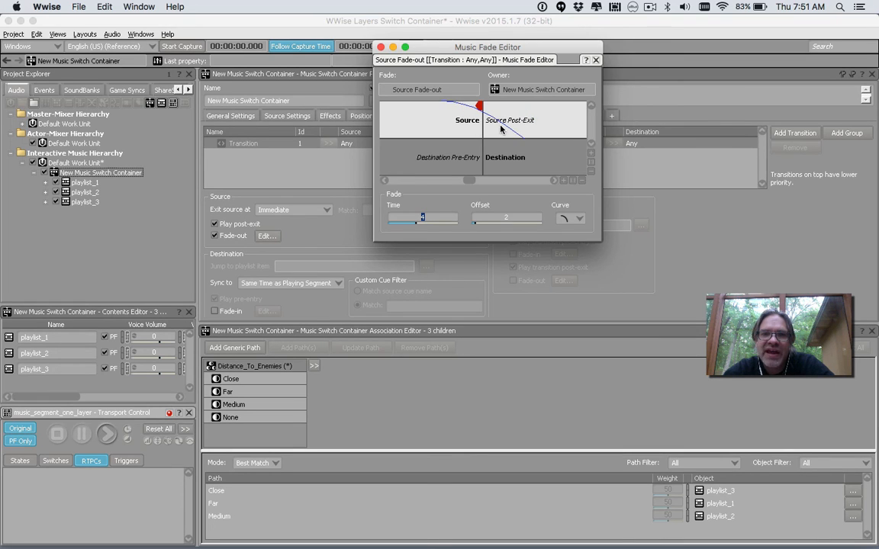
click(596, 60)
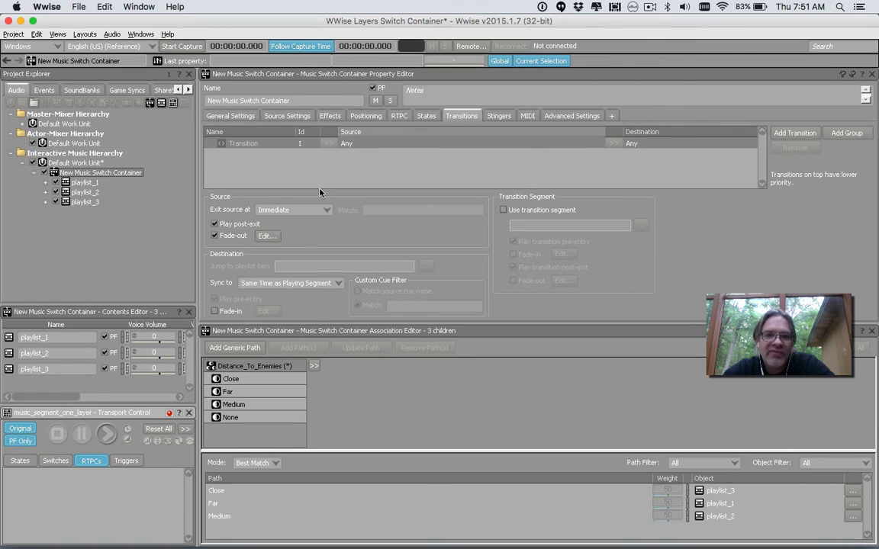
- Enable the destination fade-in on the Any-to-Any transition with a time of 4 and a convex curve that rises quickly and levels off
click(214, 311)
click(266, 311)
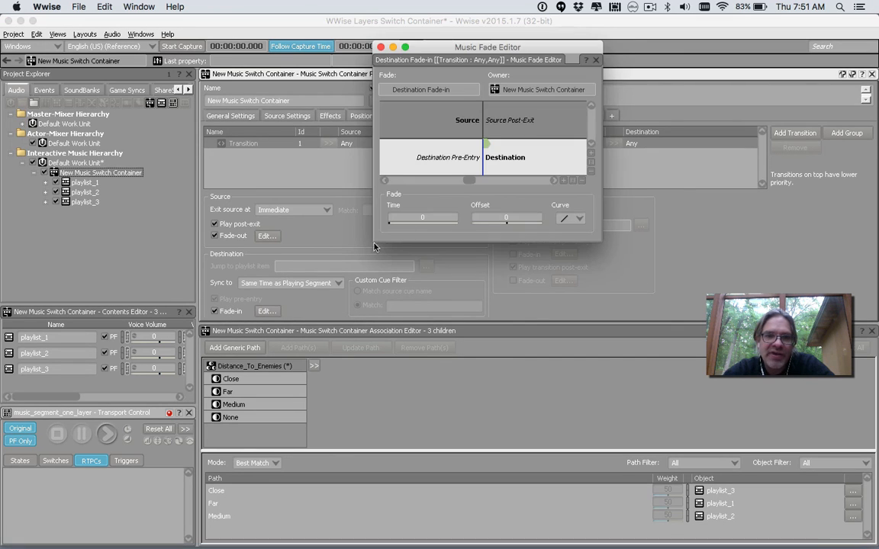
click(423, 218)
text(4)
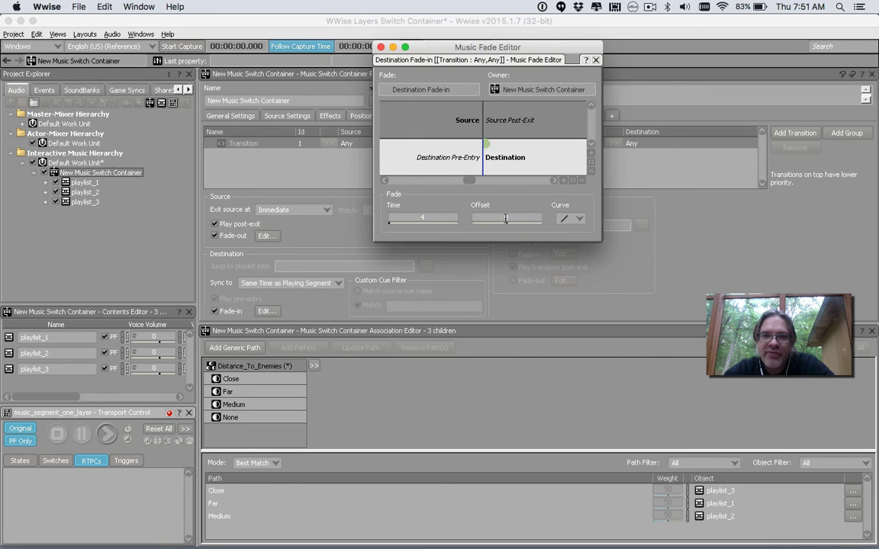
key(Tab)
click(570, 218)
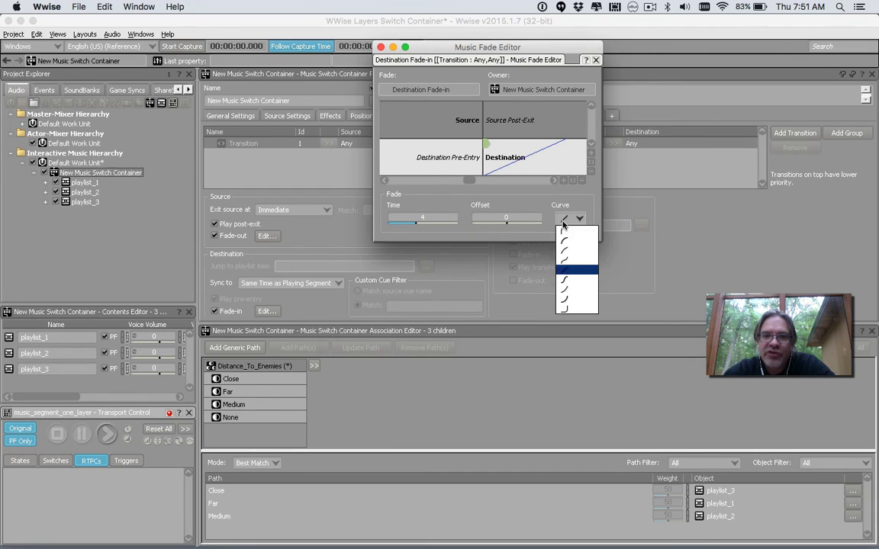
click(568, 243)
- Set the destination fade-in's offset to -2 and save the project
click(513, 218)
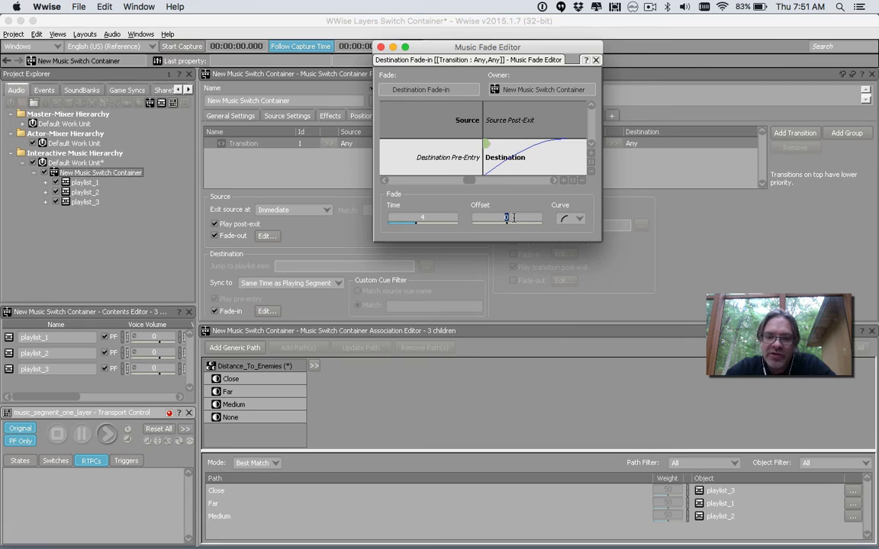
text(-2)
key(Return)
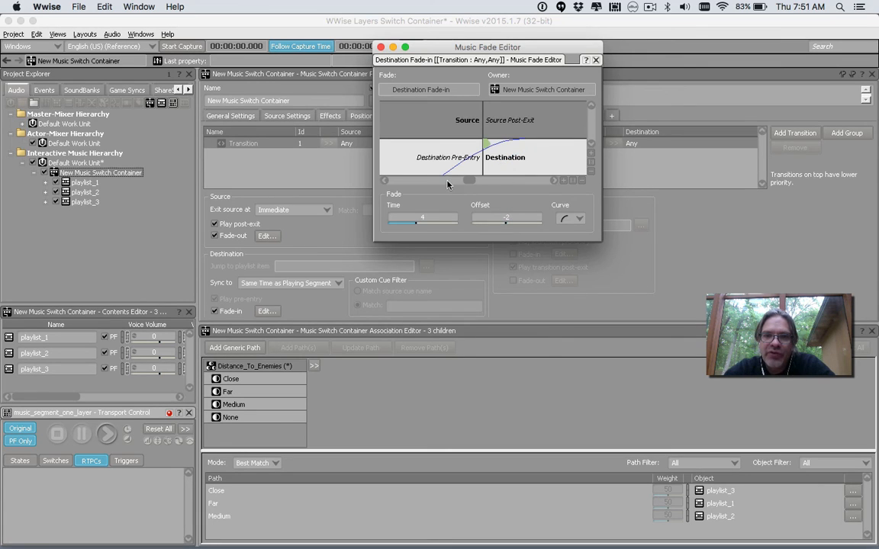
click(596, 60)
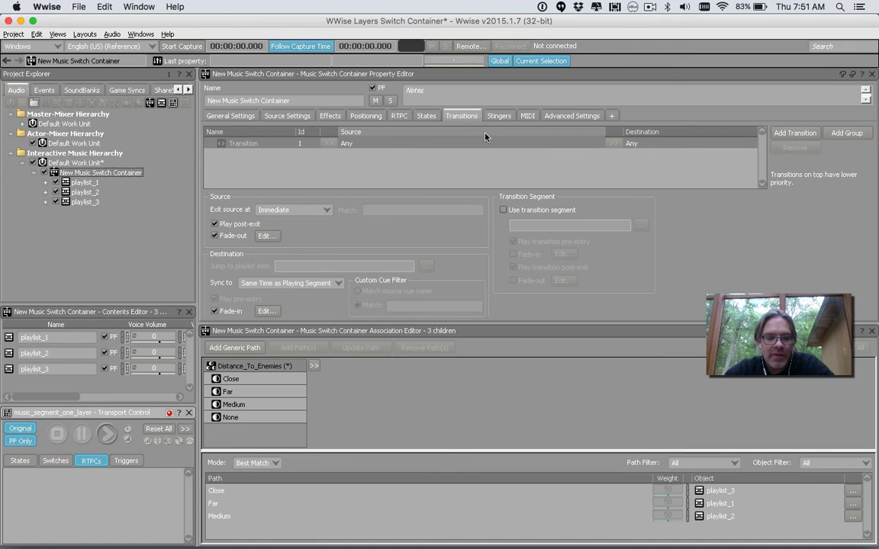
key(super+s)
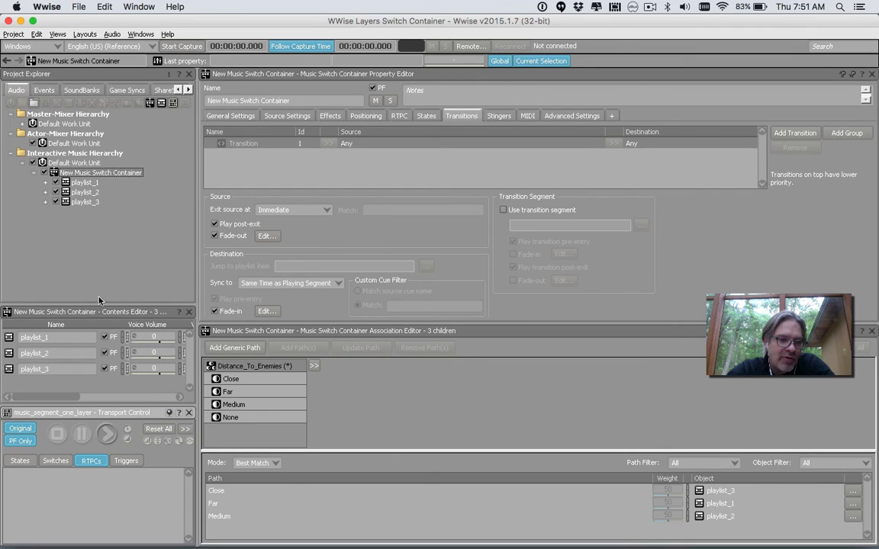
- Set the Distance_To_Enemies state to Far for previewing New Music Switch Container, and start playback
click(85, 183)
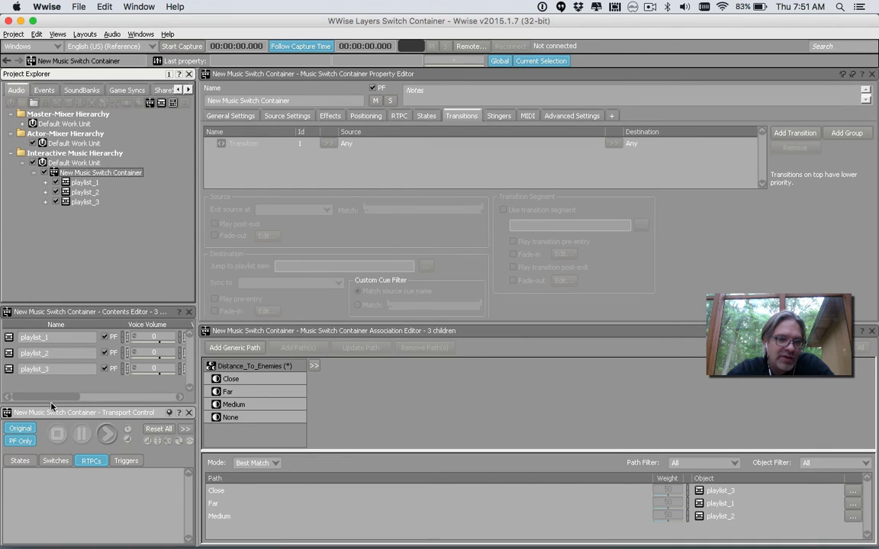
click(21, 461)
click(112, 477)
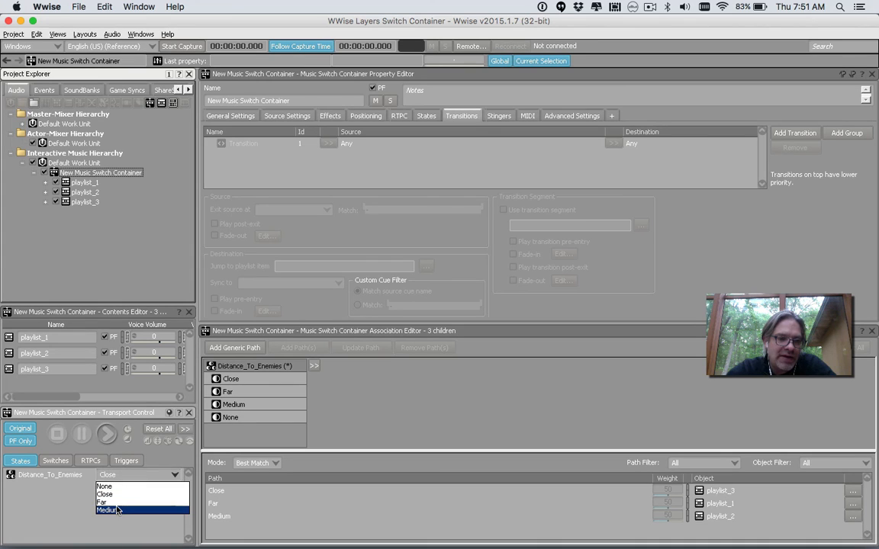
click(107, 493)
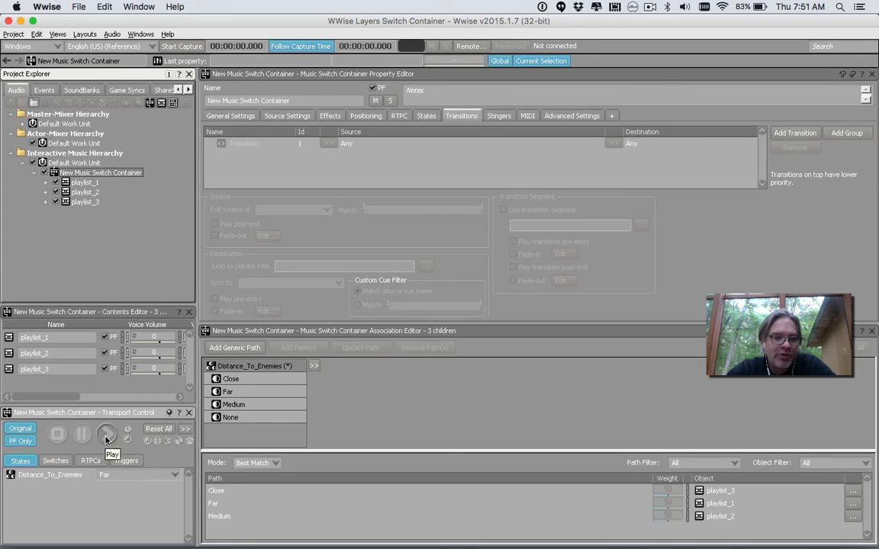
click(107, 434)
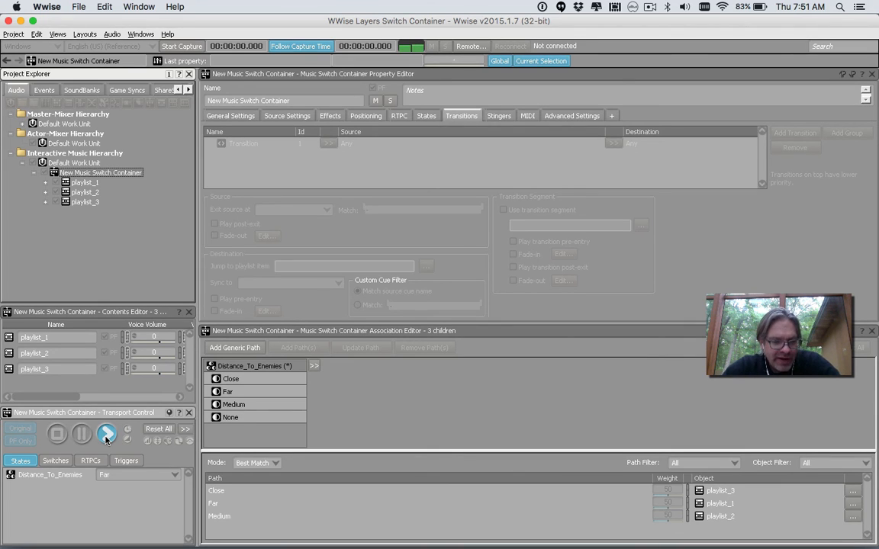
- During playback, switch the Distance_To_Enemies state to Medium, Close and back to Far to audition the transitions, and stop playback
click(127, 474)
click(126, 511)
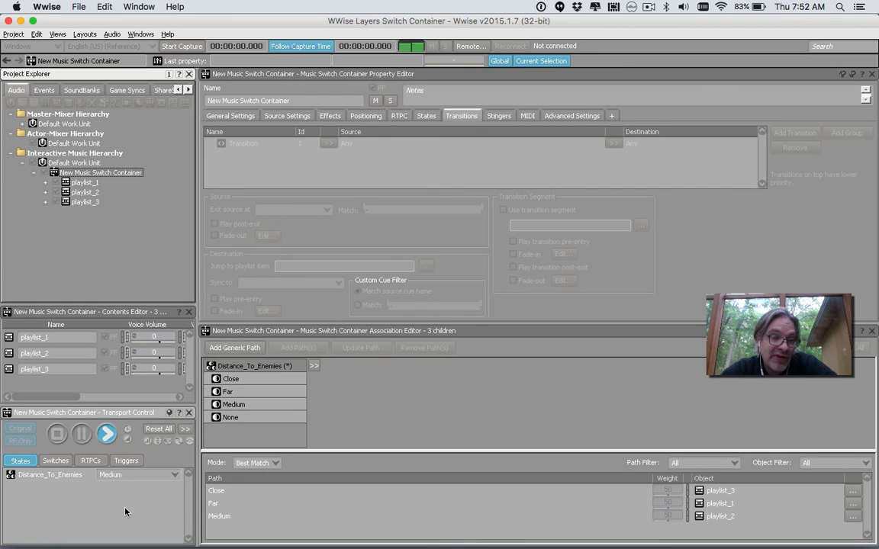
click(139, 478)
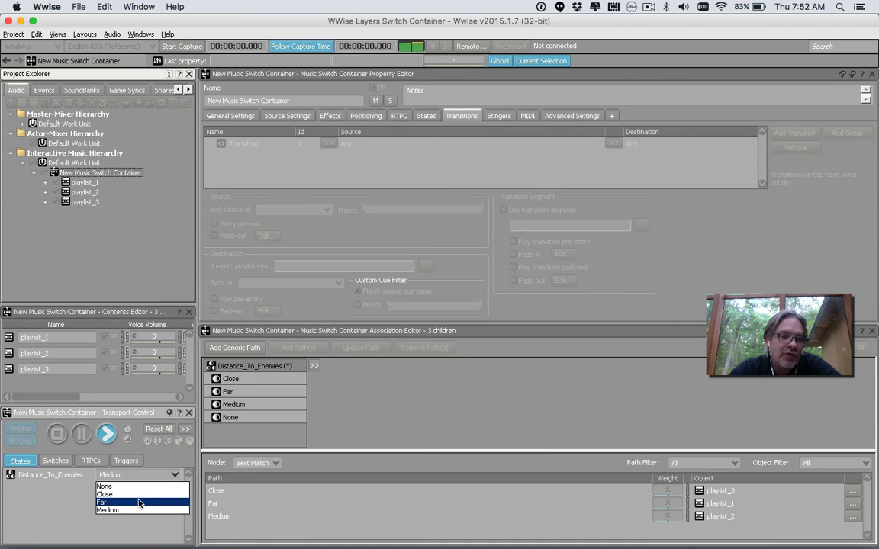
click(136, 495)
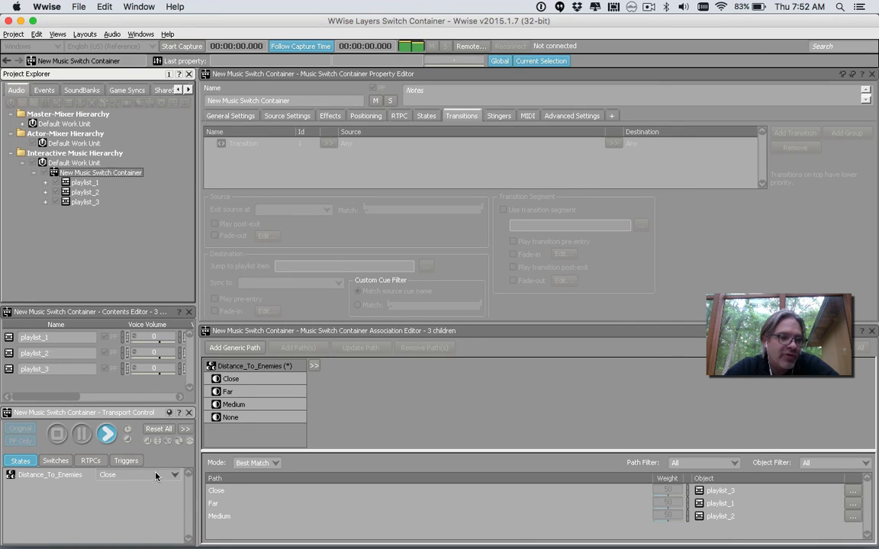
click(139, 476)
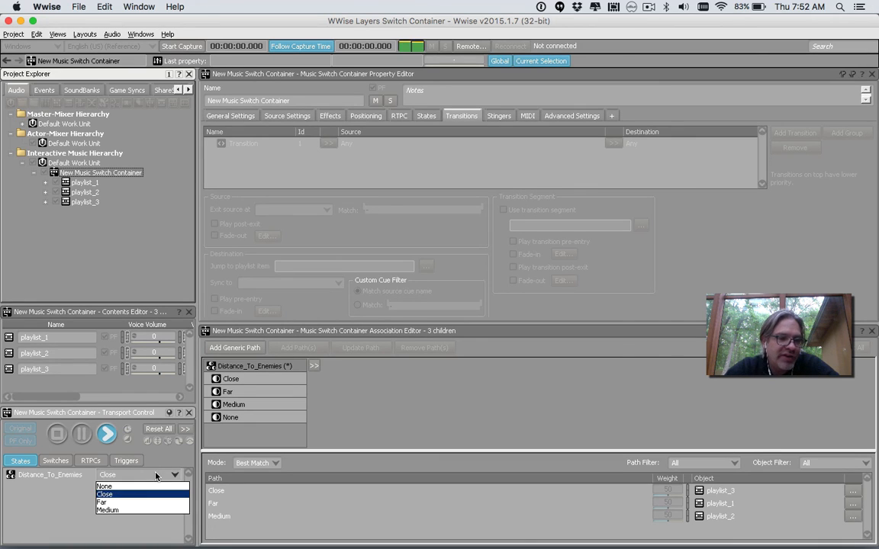
click(118, 502)
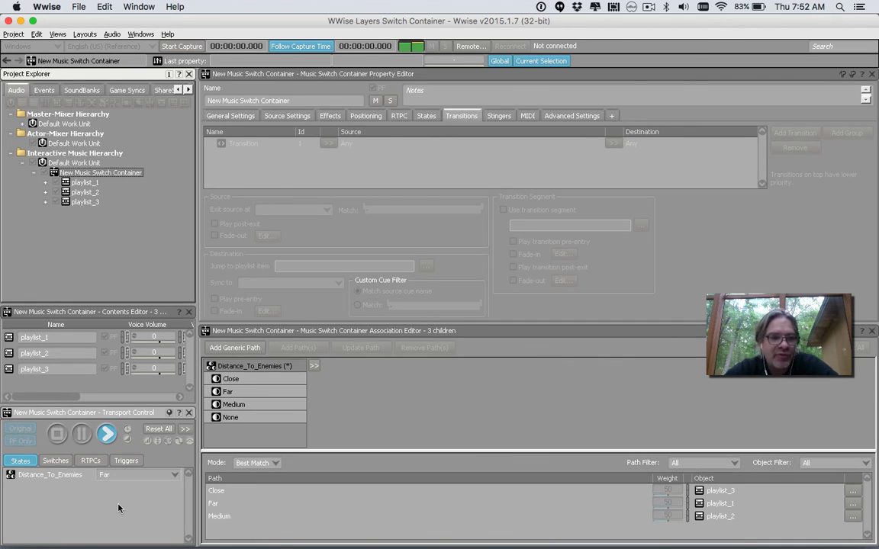
click(57, 435)
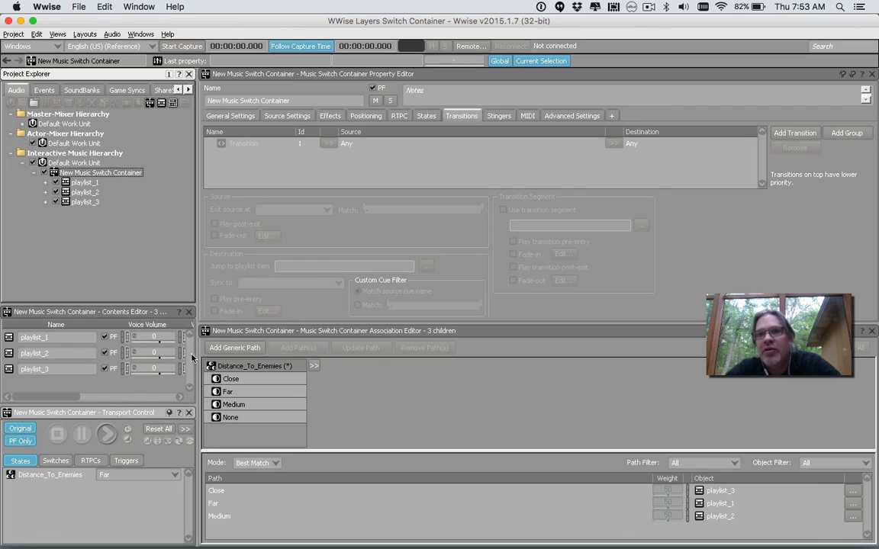
click(648, 7)
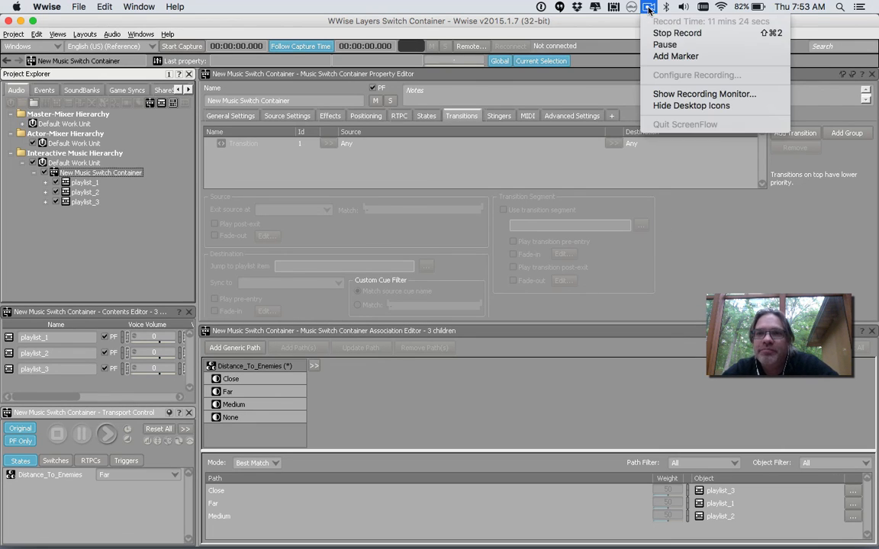